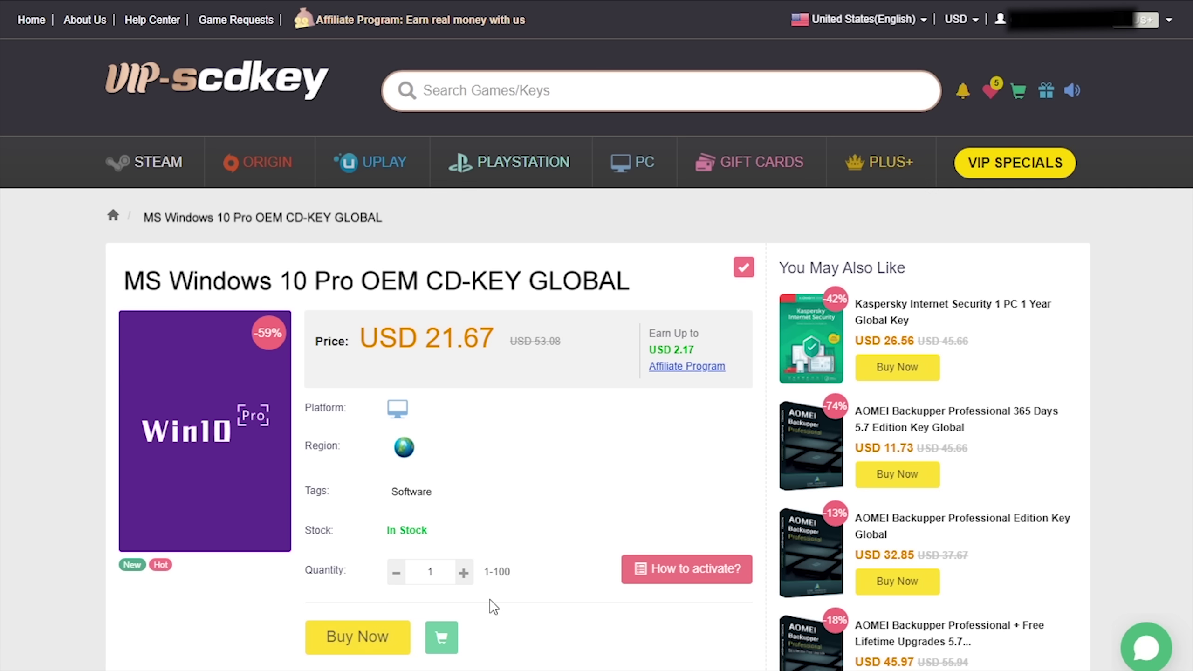
# - Buy the MS Windows 10 Pro OEM key and enter promotion code CyberCPU
pyautogui.click(359, 648)
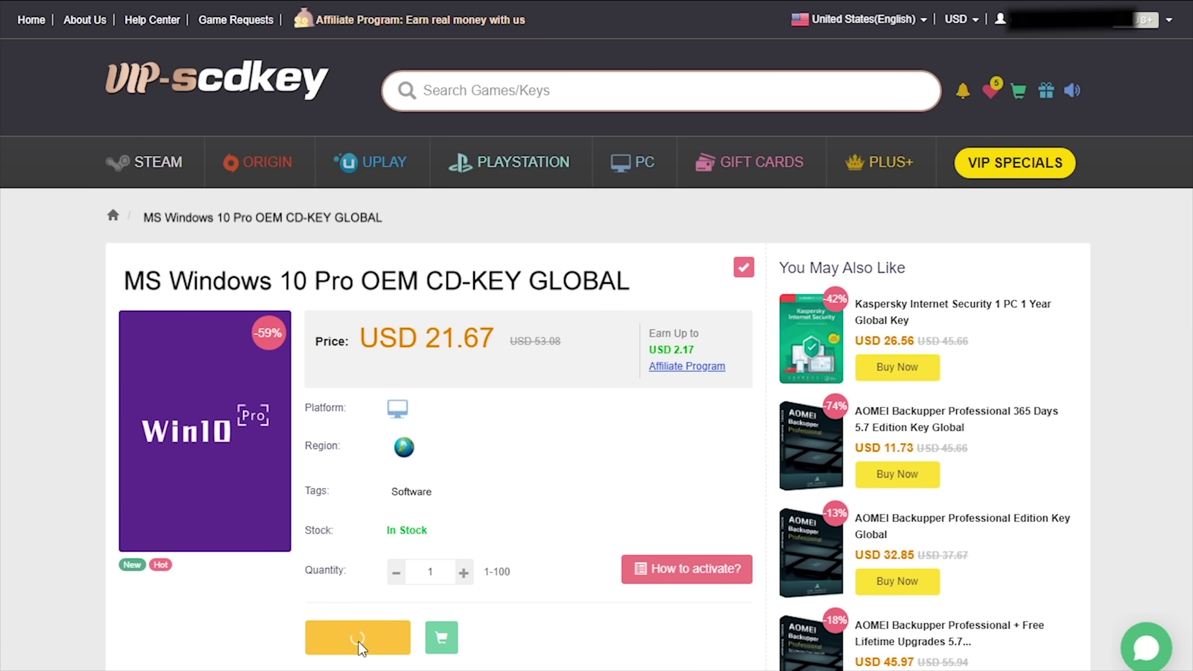
pyautogui.write('CyberCPU')
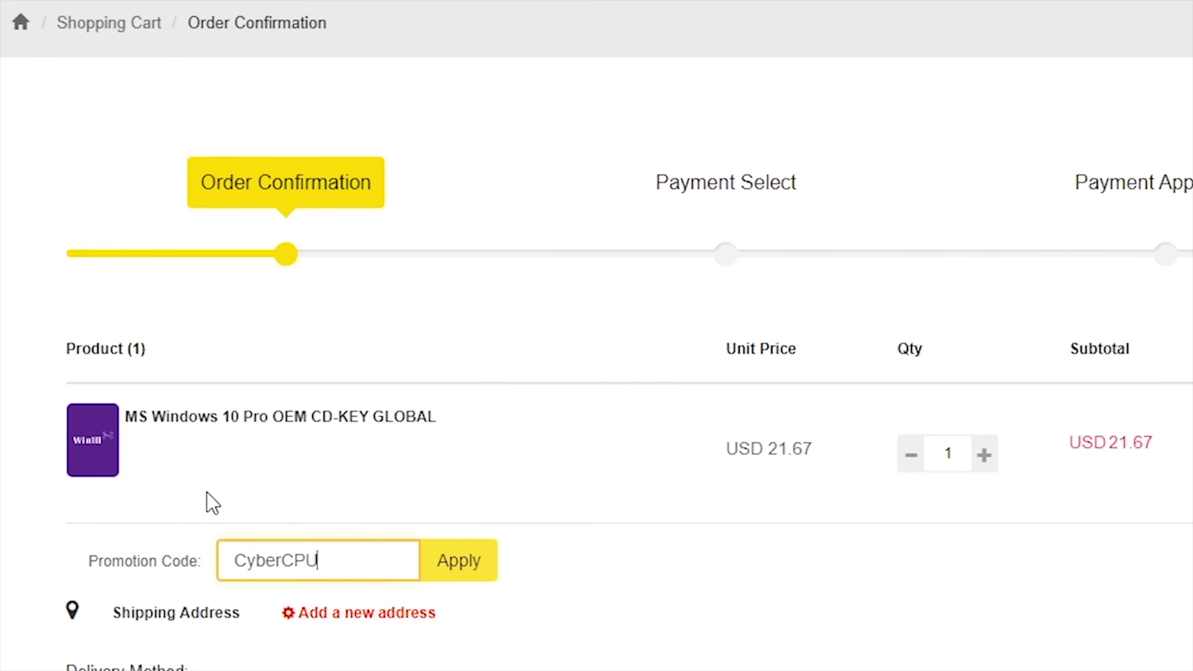
# - Apply the CyberCPU promo code, then activate Windows 10 Pro with the purchased product key
pyautogui.click(465, 562)
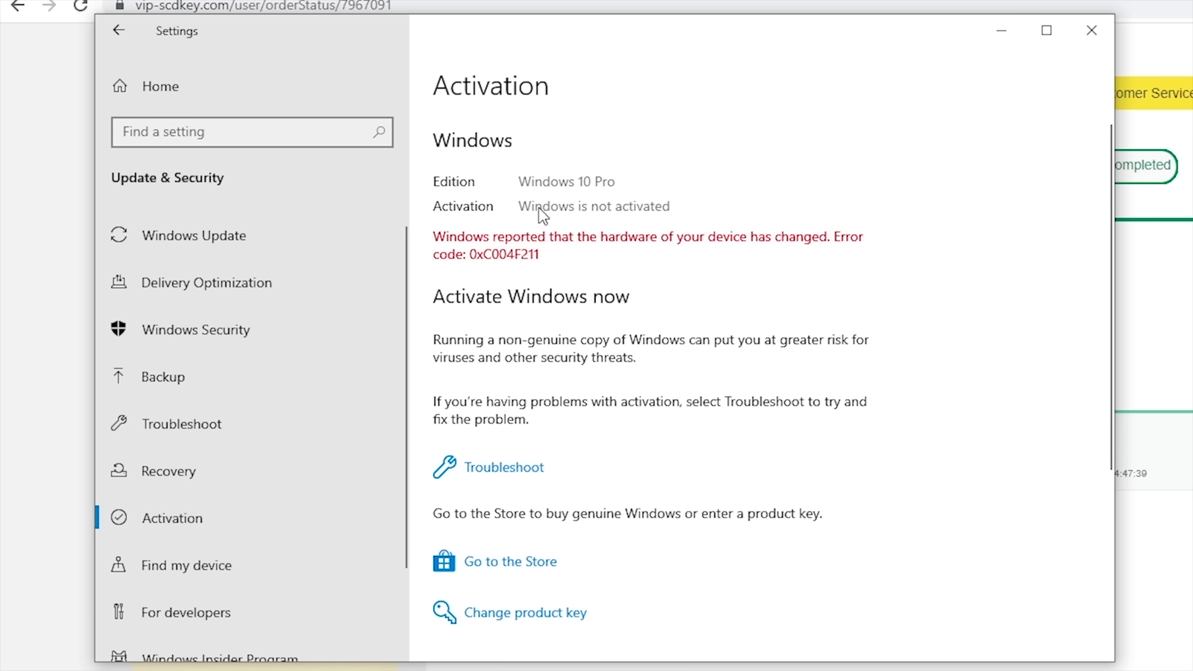
pyautogui.click(540, 613)
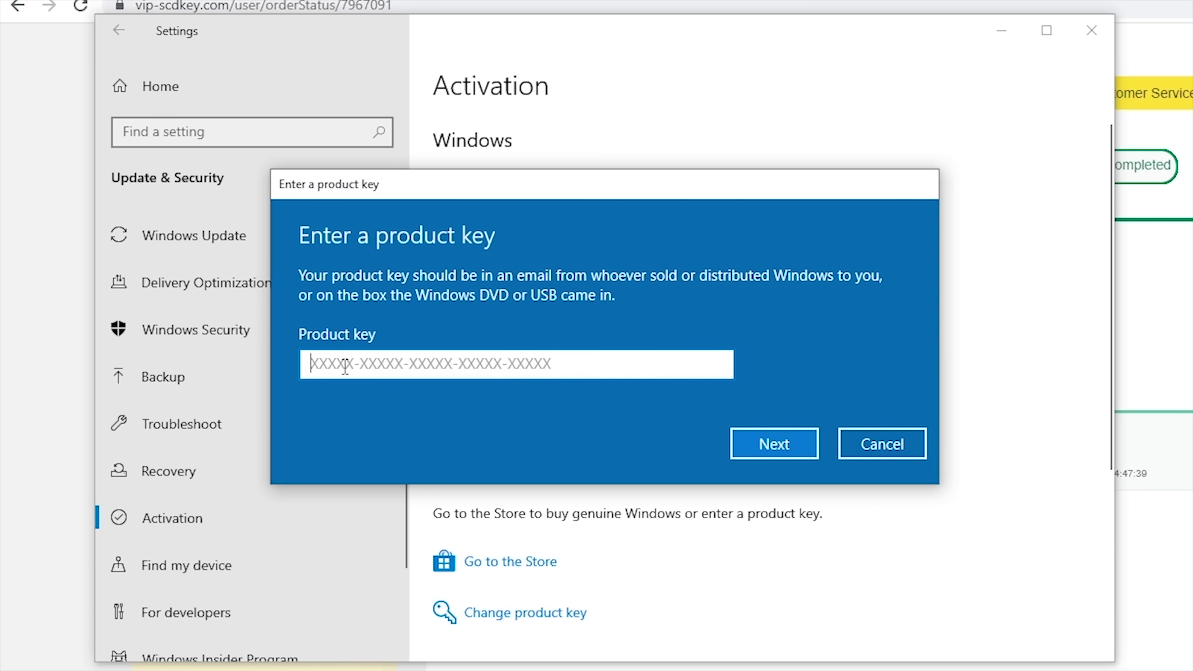
pyautogui.rightClick(341, 363)
pyautogui.click(390, 385)
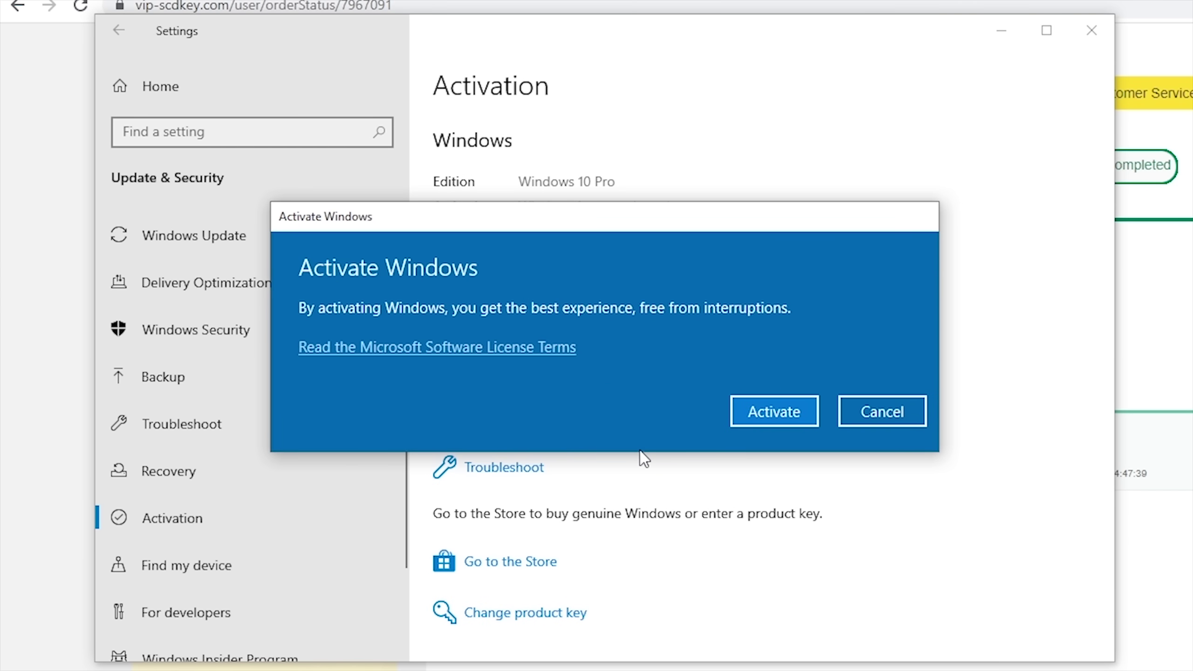
pyautogui.click(765, 404)
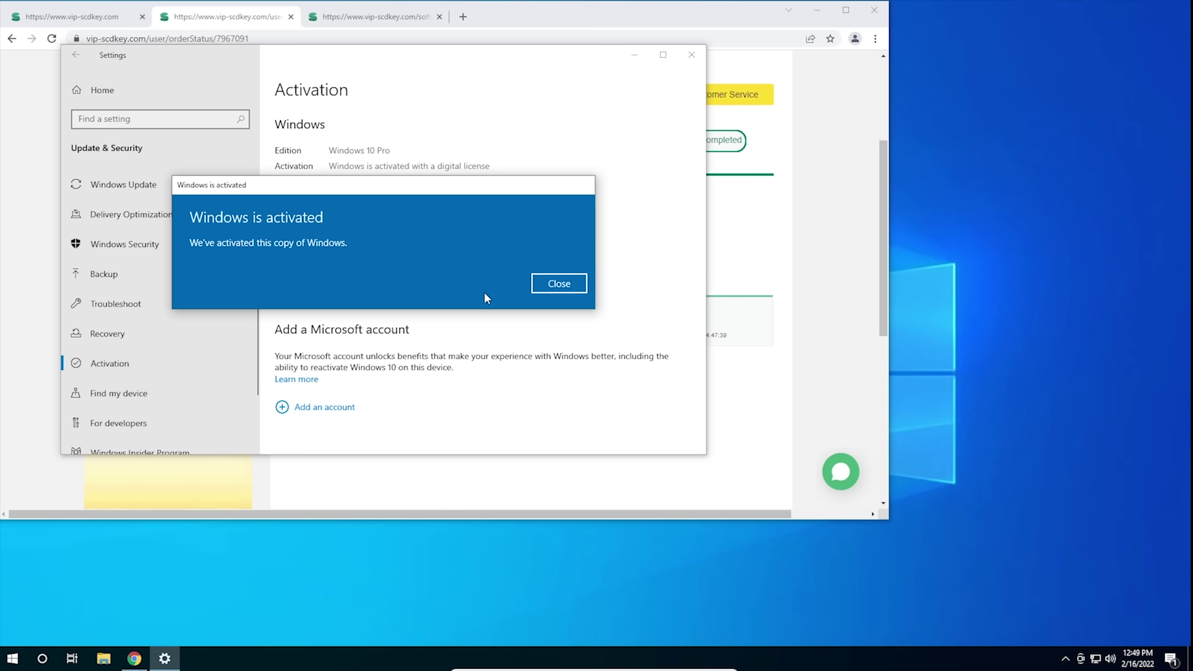
# - Dismiss the activation success message to leave an empty desktop
pyautogui.click(557, 286)
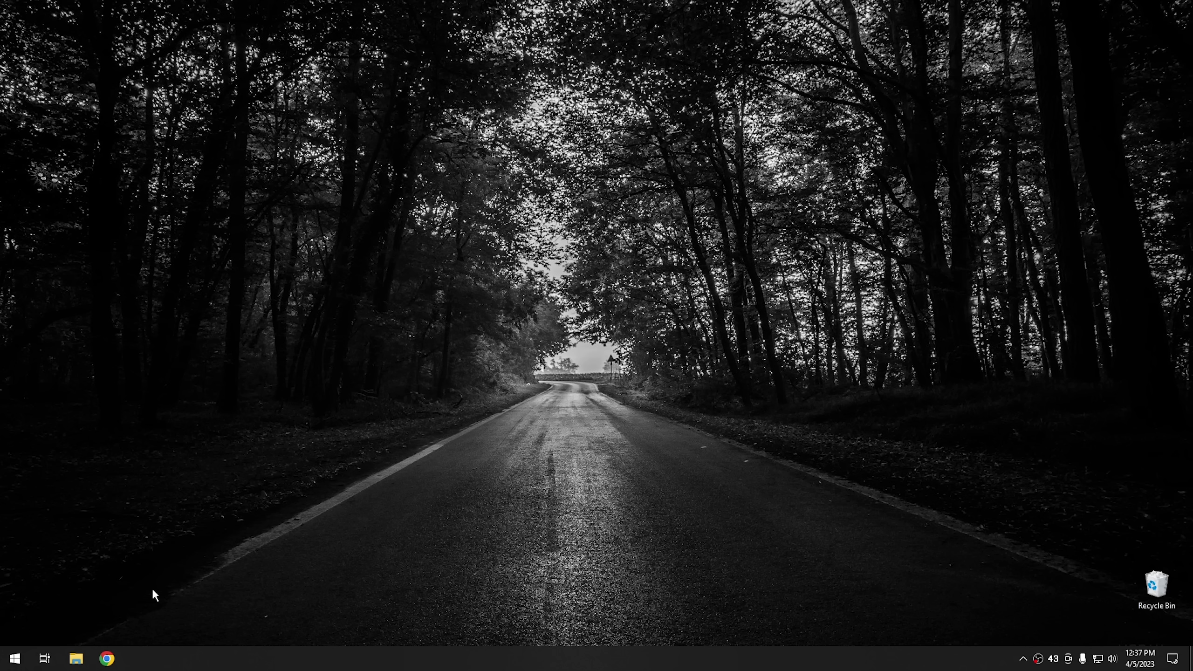
# - Launch Command Prompt as administrator from a Start search for cmd
pyautogui.click(14, 660)
pyautogui.write('cmd')
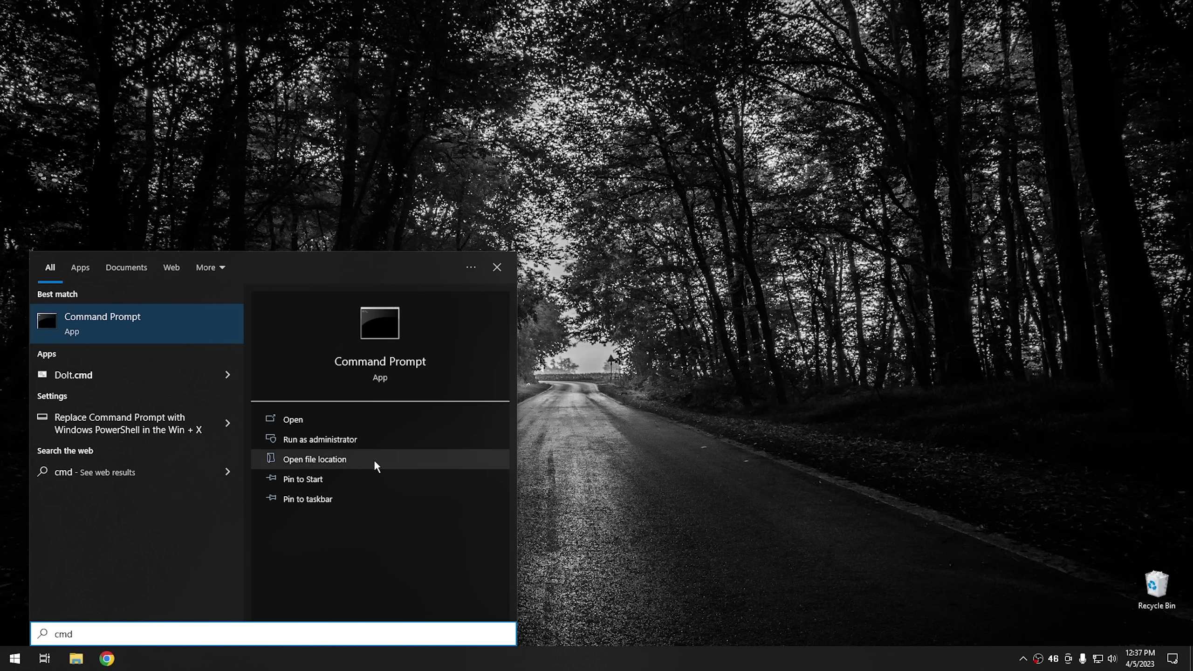
pyautogui.click(321, 440)
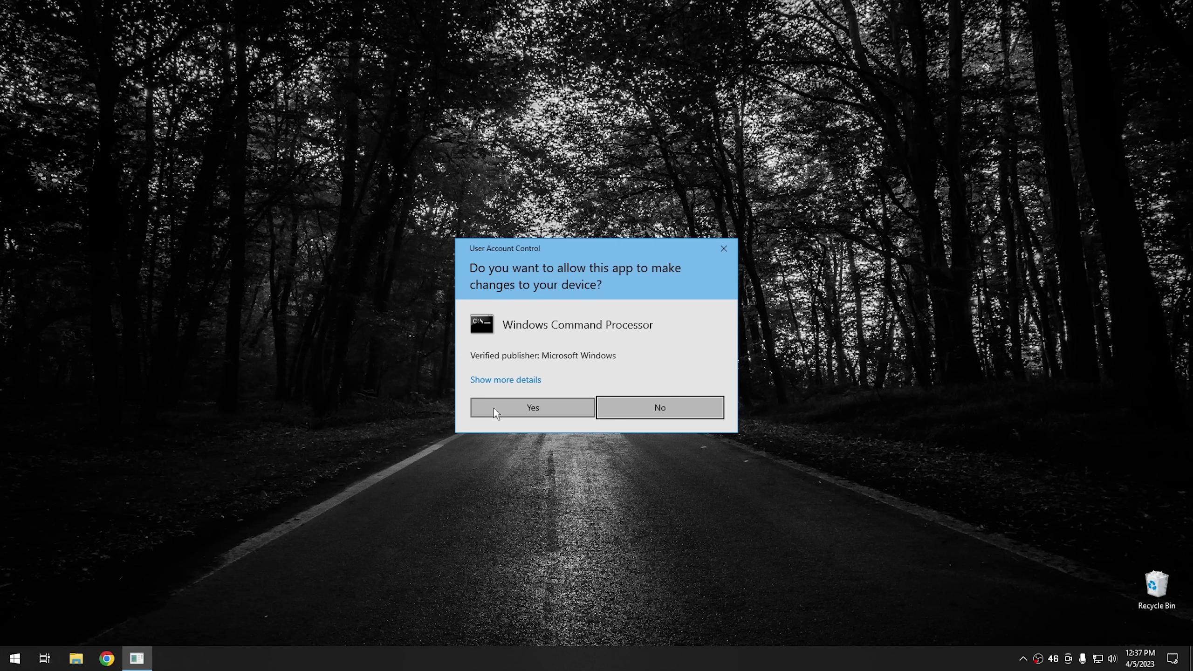
pyautogui.click(510, 407)
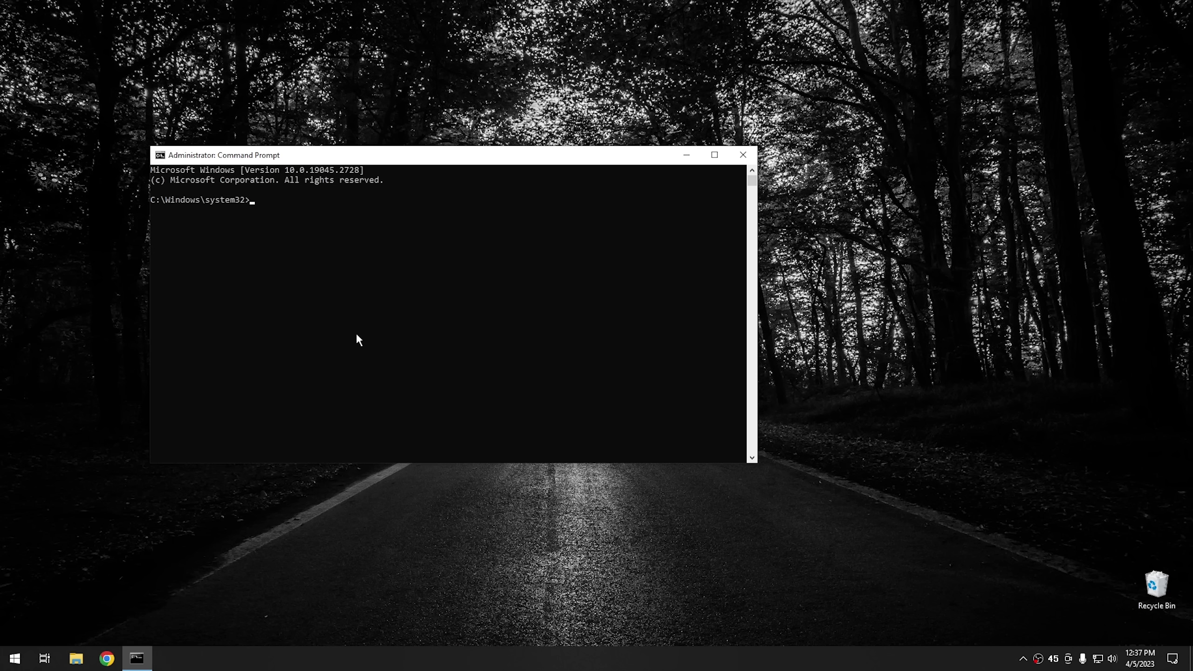
# - Run sfc /scannow in the elevated command window
pyautogui.click(356, 218)
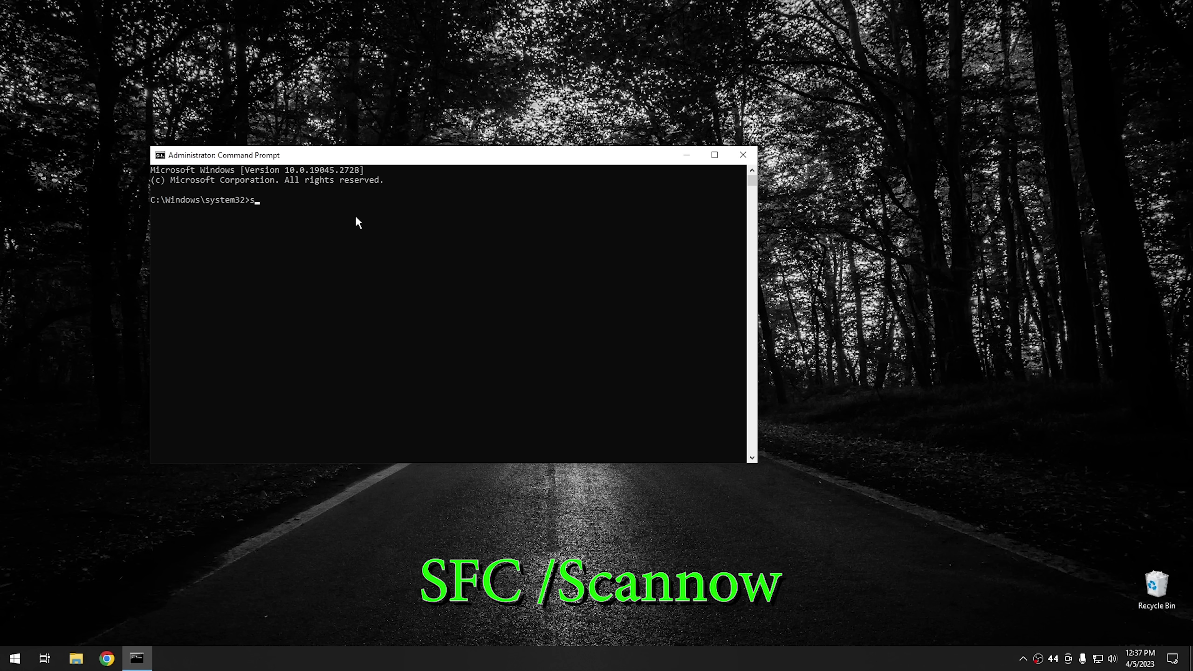
pyautogui.write('sfc /scannow')
pyautogui.press('Return')
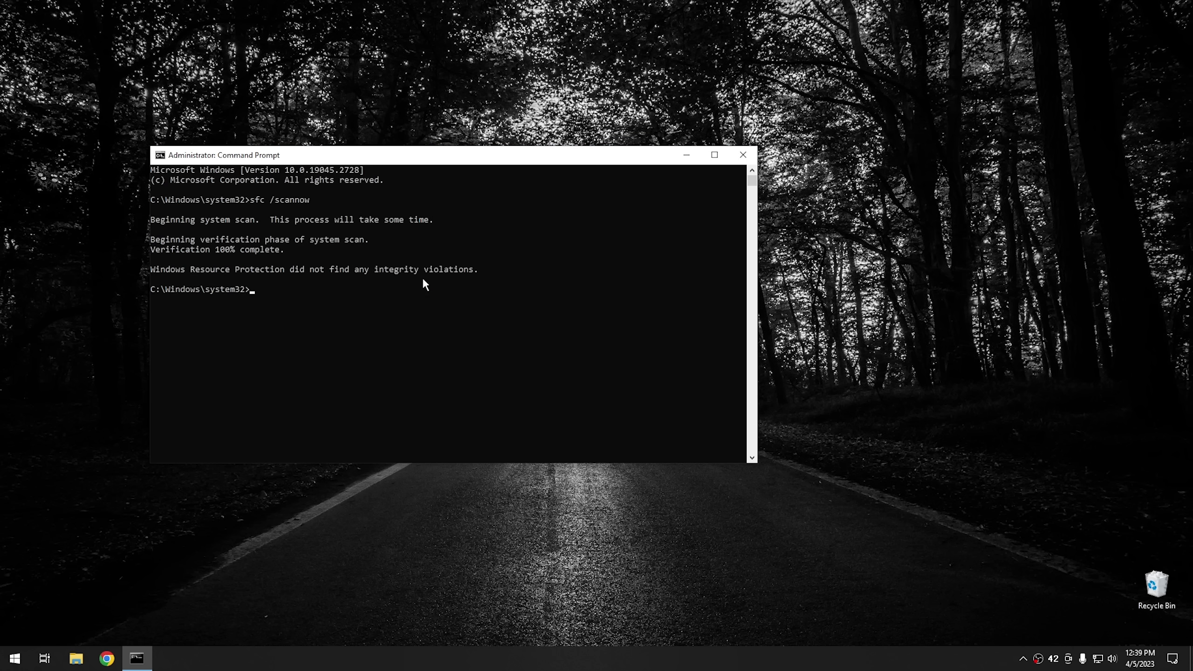
# - Run dism /online /cleanup-image /checkhealth, then recall the command
pyautogui.write('di')
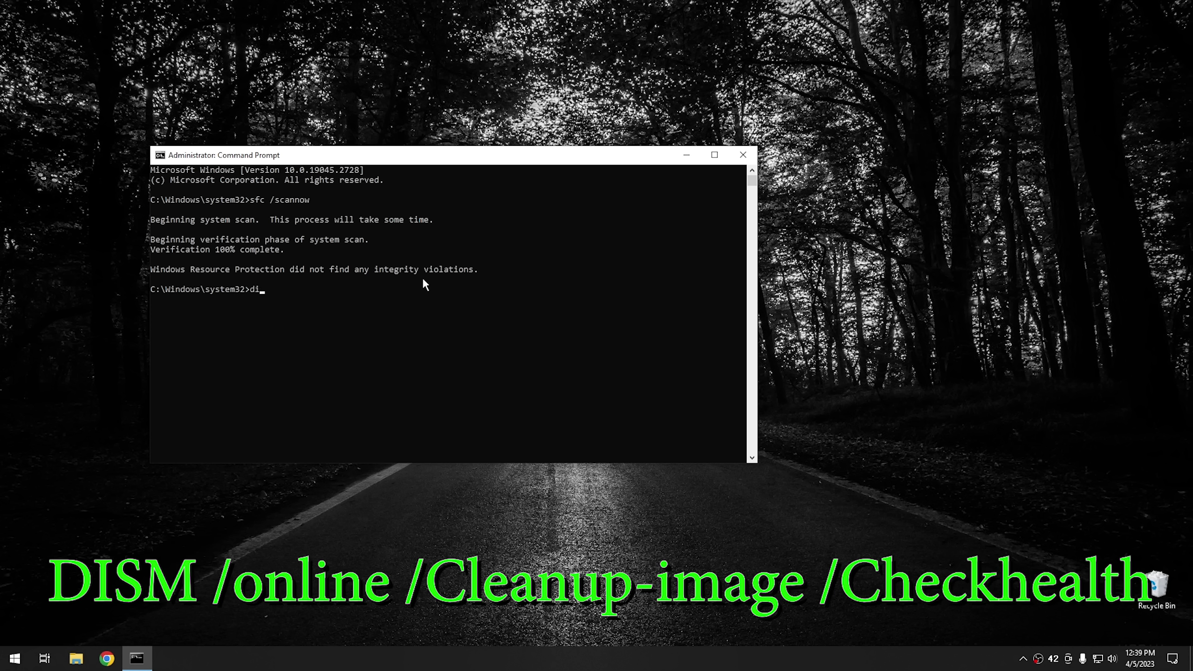
pyautogui.write('sm /online')
pyautogui.write('/cleanup-image /checkhealth')
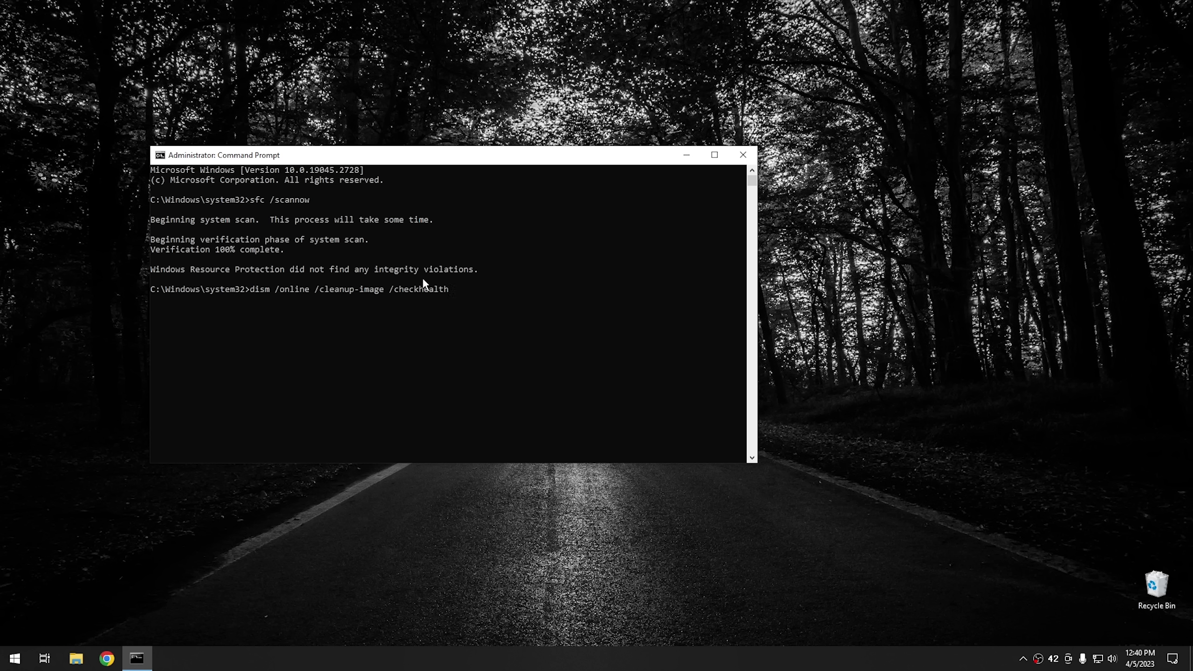
pyautogui.press('Return')
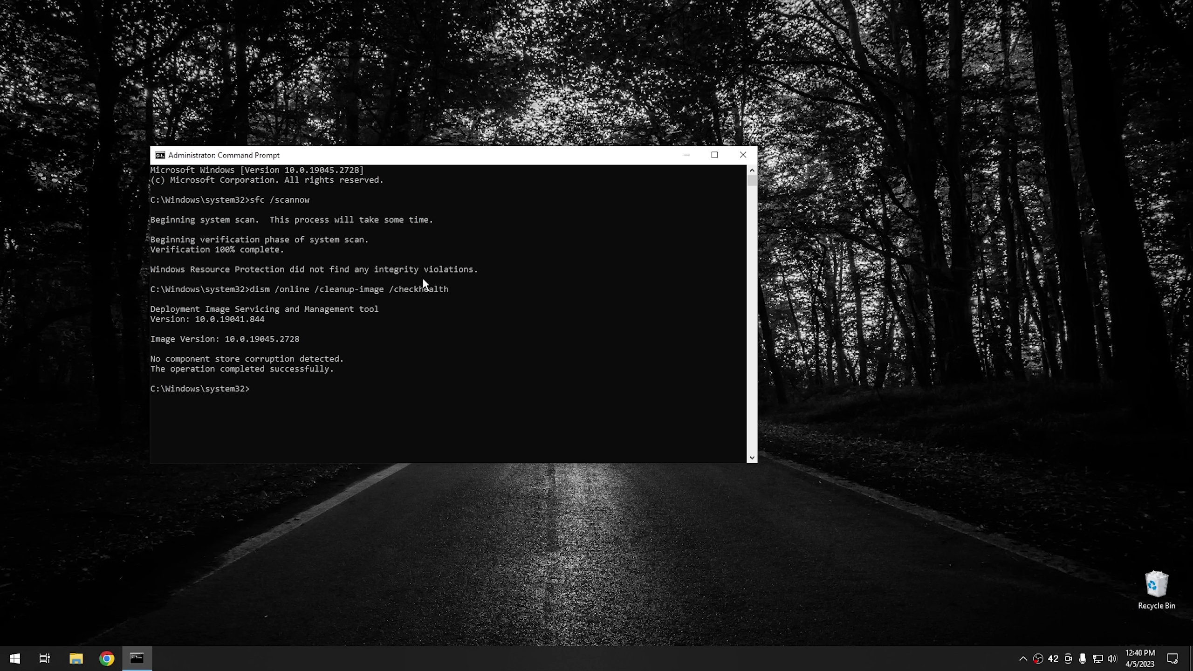
pyautogui.press('Up')
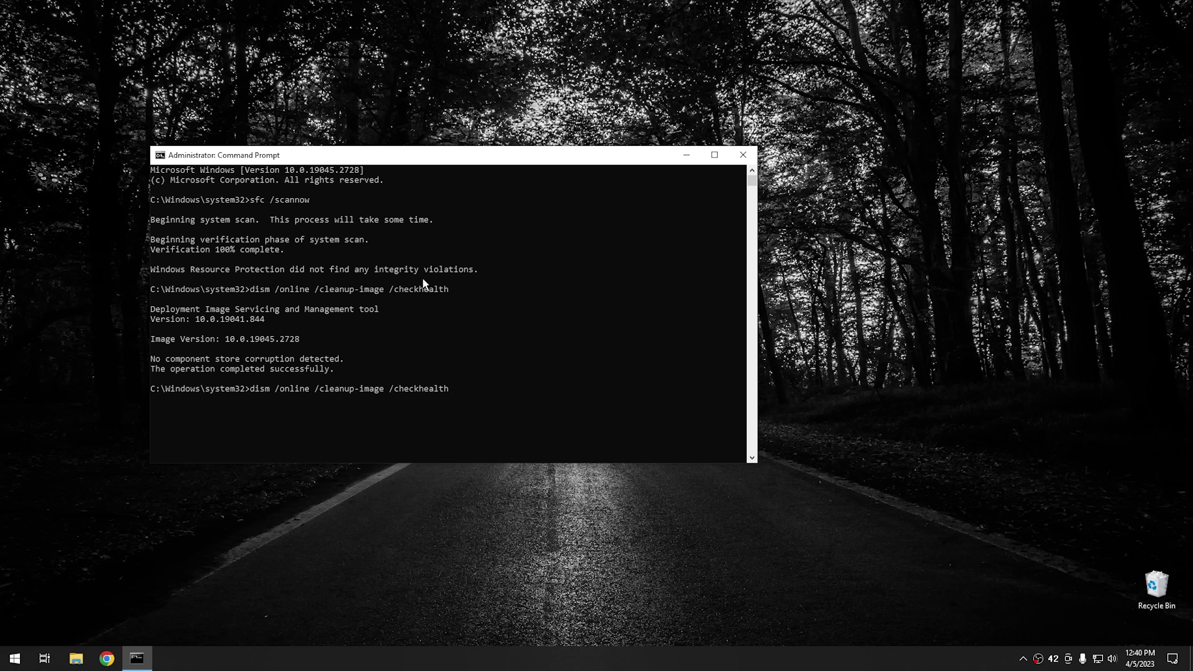
# - Change the recalled DISM command to /scanhealth and run it
pyautogui.press('BackSpace')
pyautogui.press('BackSpace')
pyautogui.press('BackSpace')
pyautogui.press('BackSpace')
pyautogui.press('BackSpace')
pyautogui.press('BackSpace')
pyautogui.press('BackSpace')
pyautogui.press('BackSpace')
pyautogui.press('BackSpace')
pyautogui.press('BackSpace')
pyautogui.press('BackSpace')
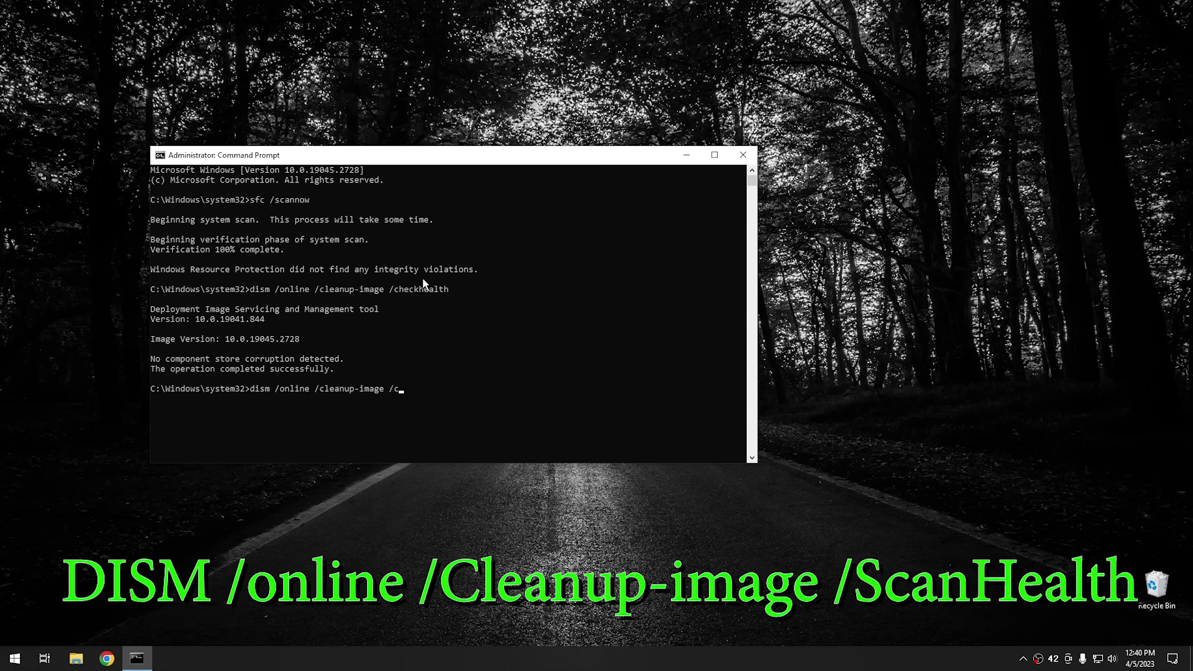
pyautogui.write('scanhealth')
pyautogui.press('Return')
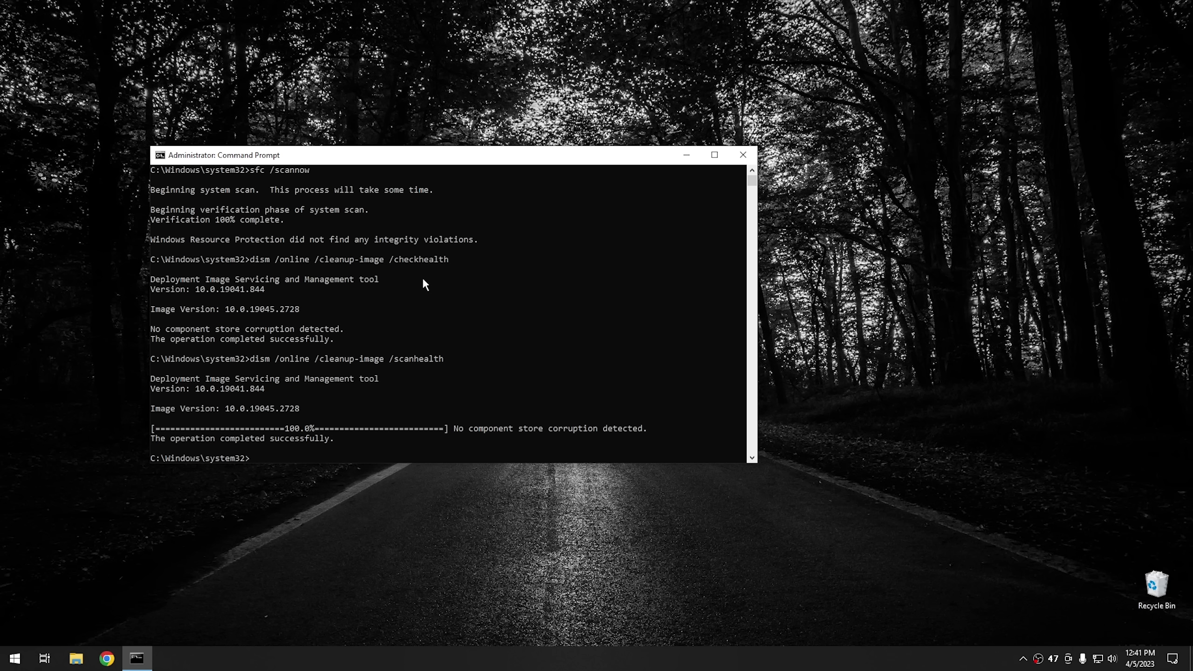
# - Recall the DISM command, switch it to /restorehealth and run the repair
pyautogui.press('Up')
pyautogui.press('BackSpace')
pyautogui.press('BackSpace')
pyautogui.press('BackSpace')
pyautogui.press('BackSpace')
pyautogui.press('BackSpace')
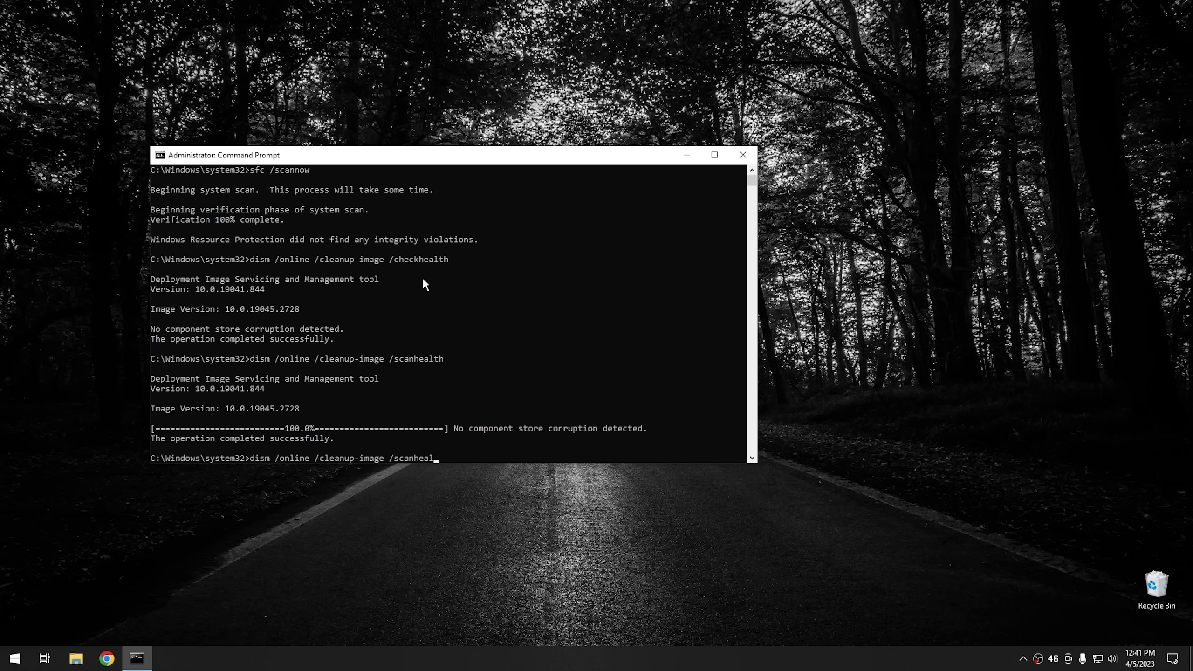
pyautogui.press('BackSpace')
pyautogui.press('BackSpace')
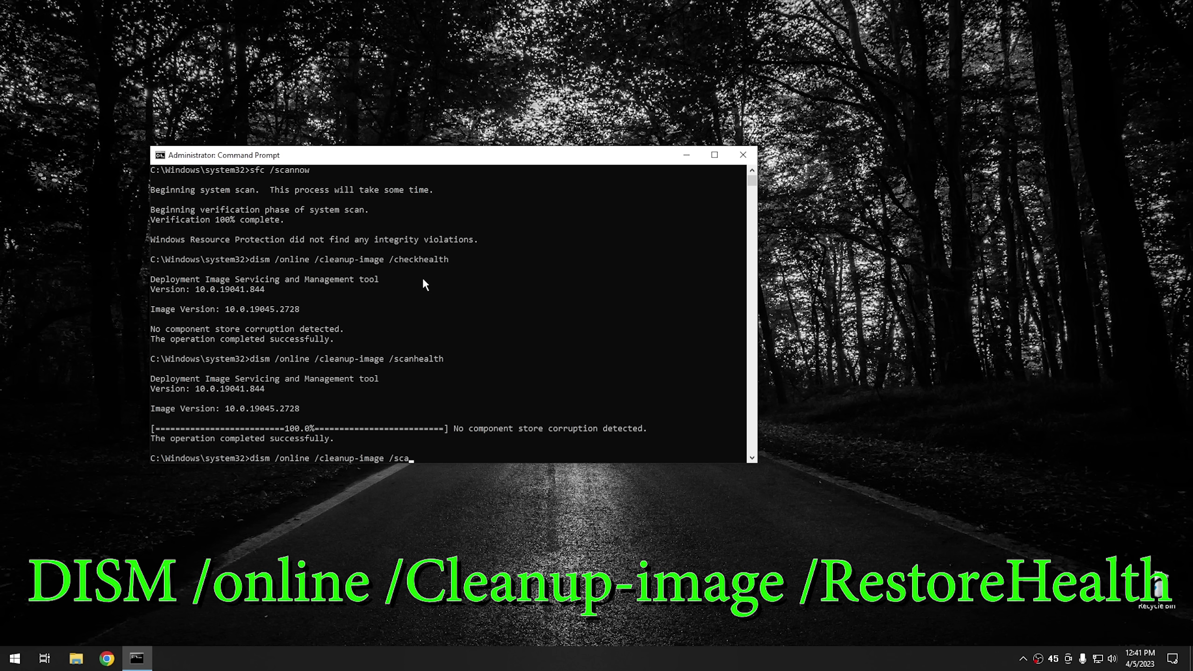
pyautogui.press('BackSpace')
pyautogui.press('BackSpace')
pyautogui.press('BackSpace')
pyautogui.write('restorehealth')
pyautogui.press('Return')
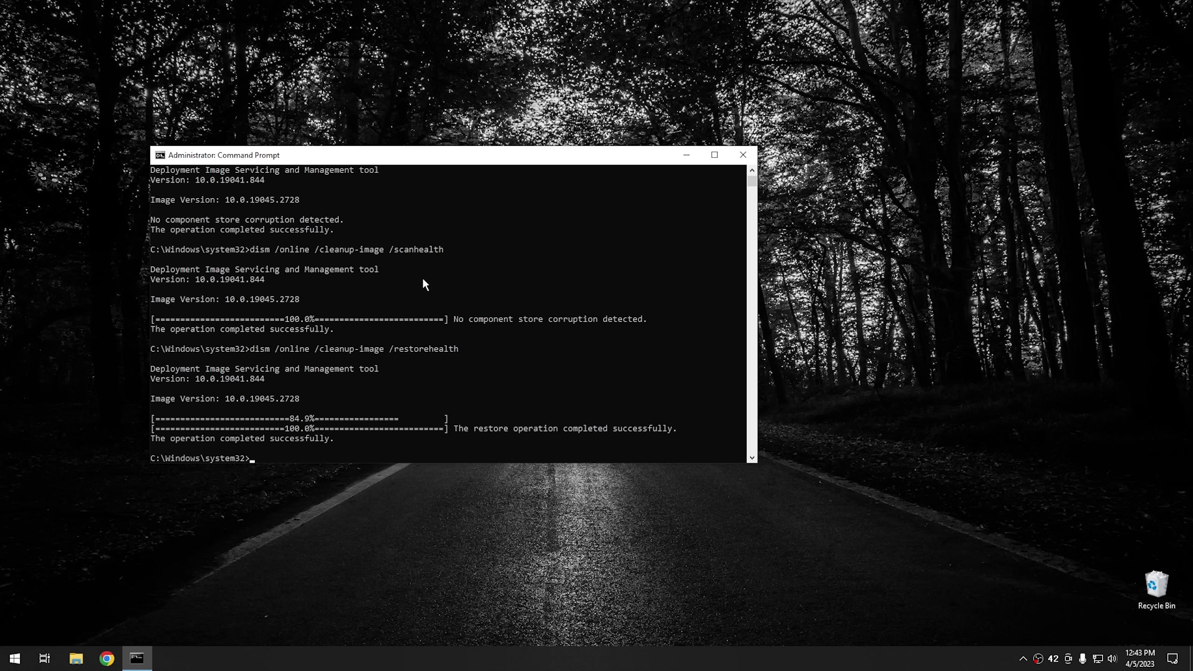
# - Search Google in Chrome for 'media creation tool windows 10'
pyautogui.click(107, 658)
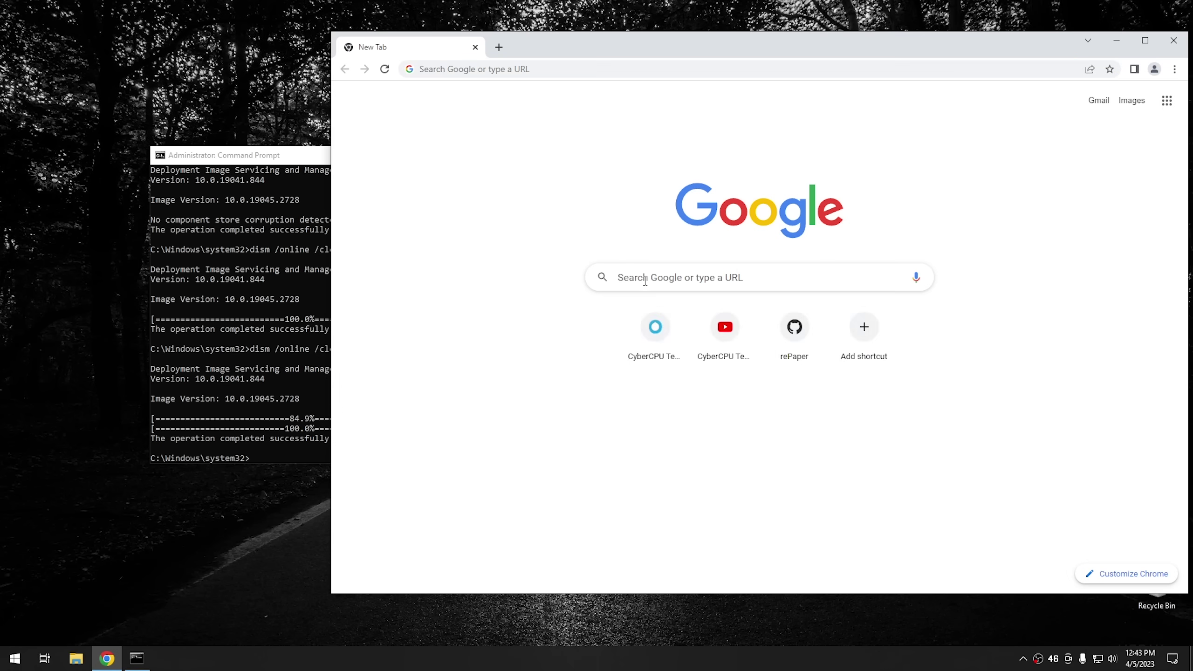
pyautogui.click(645, 280)
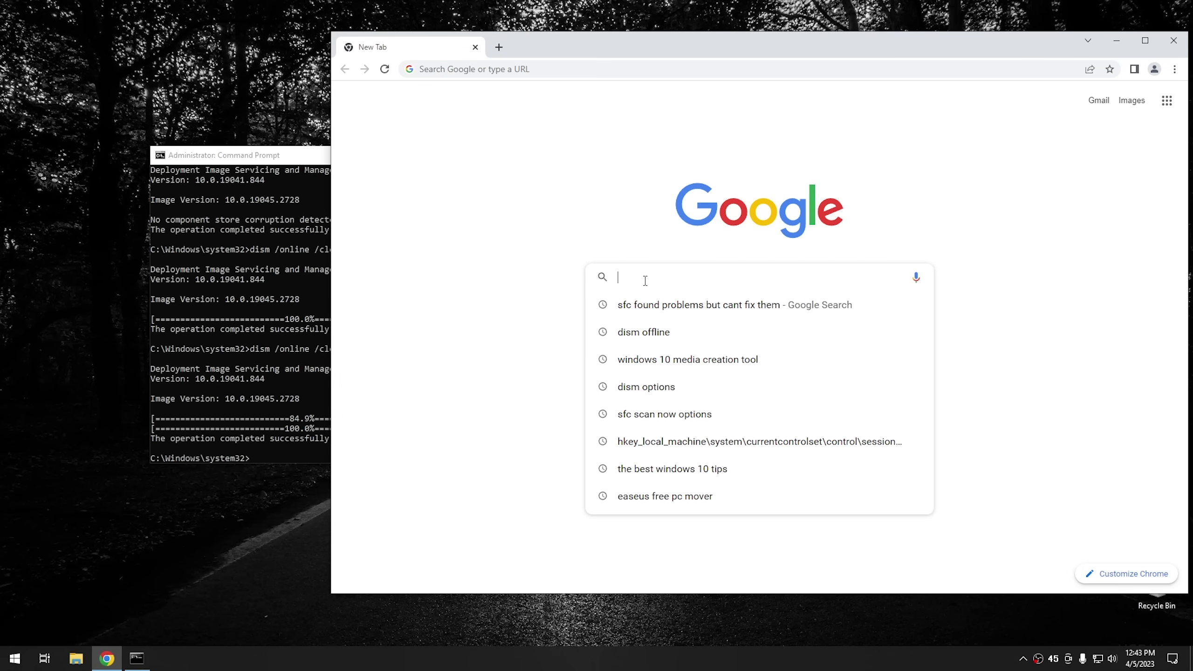
pyautogui.write('media')
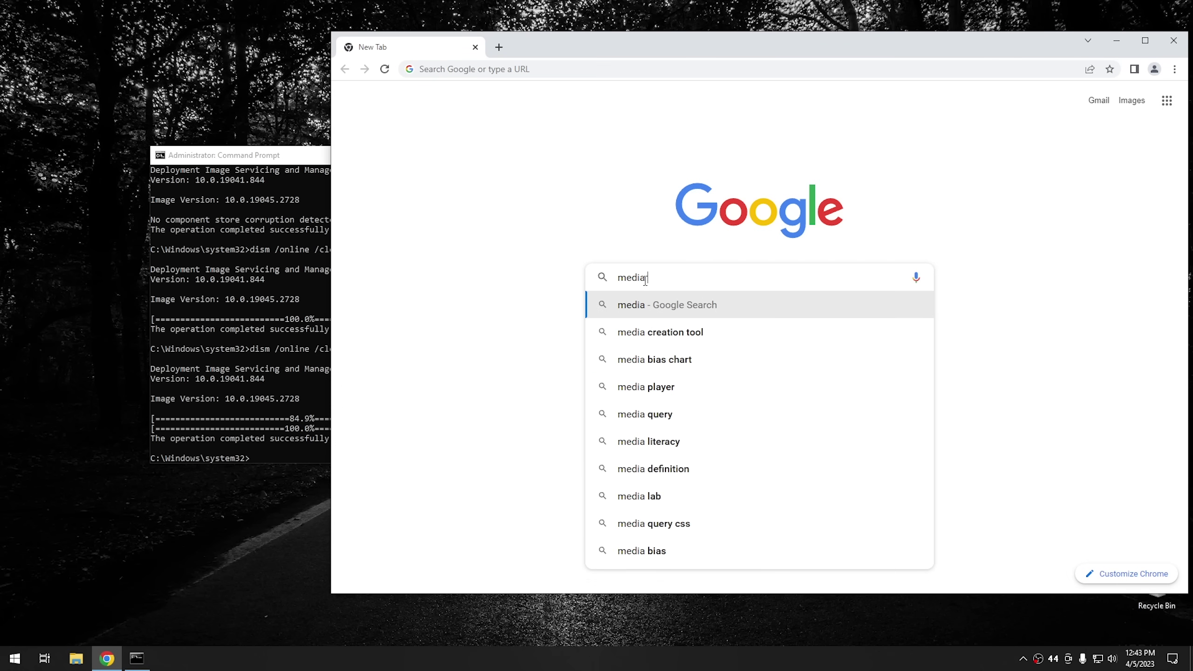
pyautogui.write(' creation tool')
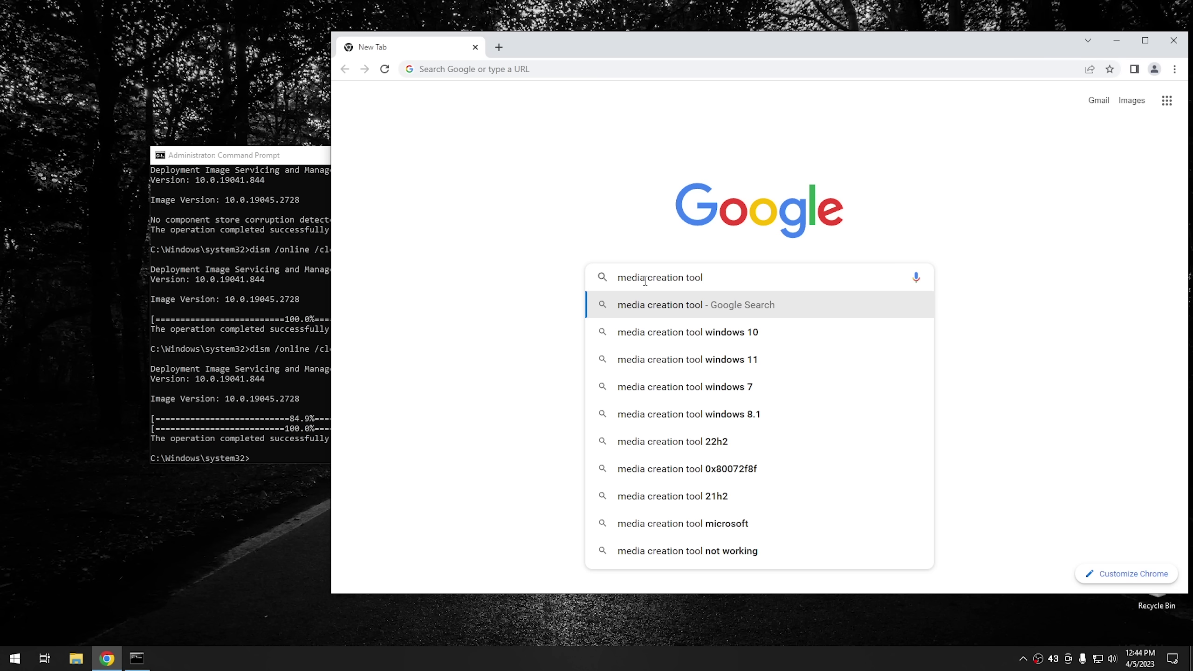
pyautogui.press('Down')
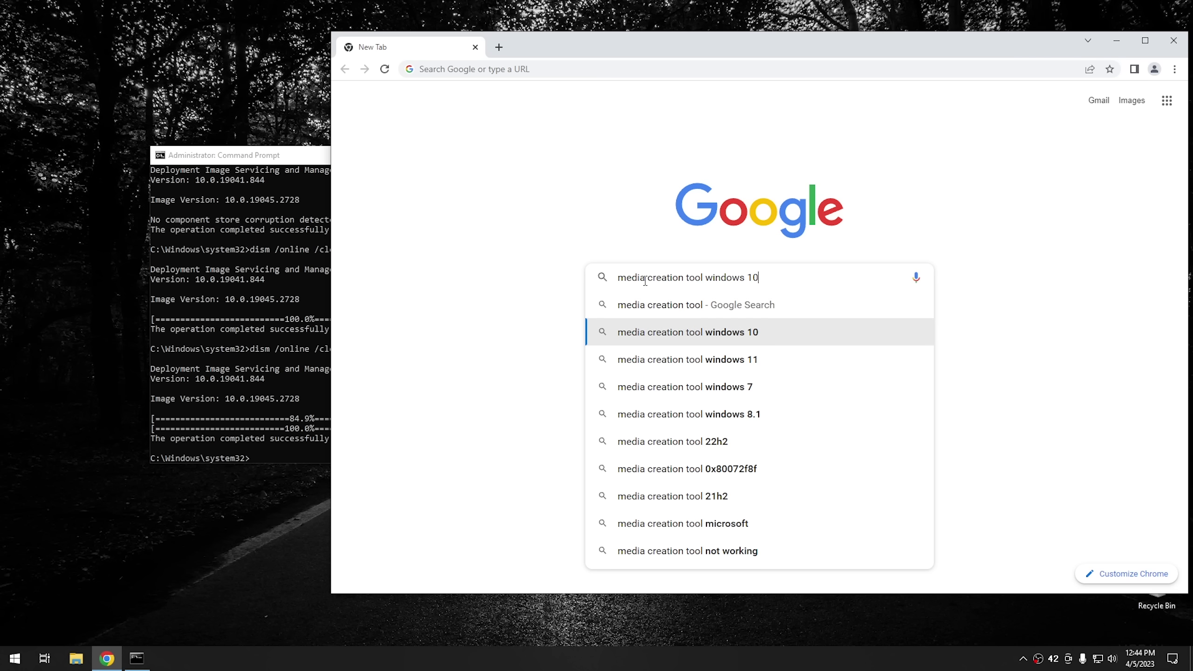
pyautogui.press('Return')
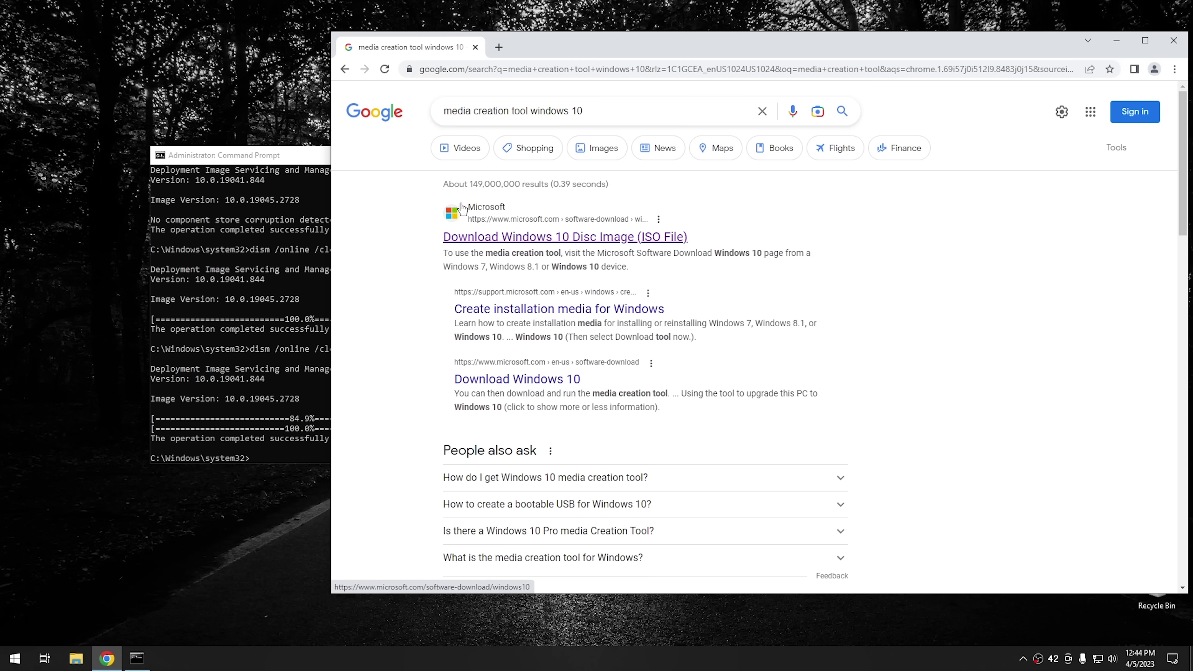
# - Download MediaCreationTool.exe from Microsoft's Download Windows 10 page and run it with admin approval
pyautogui.click(548, 239)
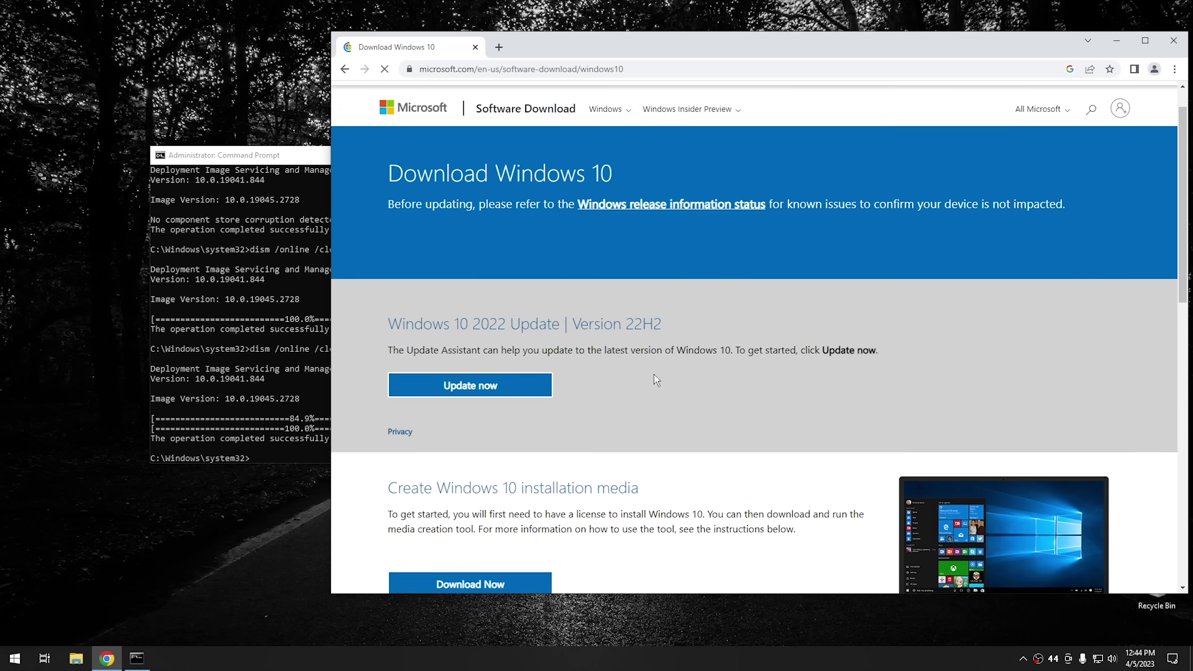
pyautogui.scroll(-4, 655, 375)
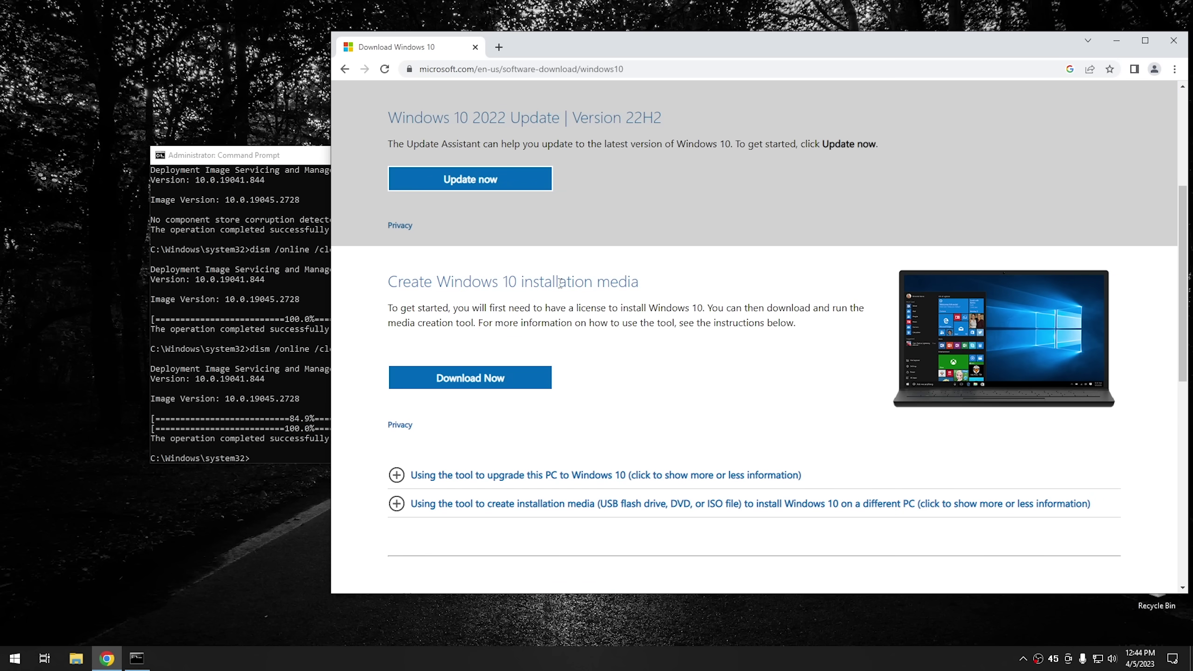
pyautogui.click(477, 387)
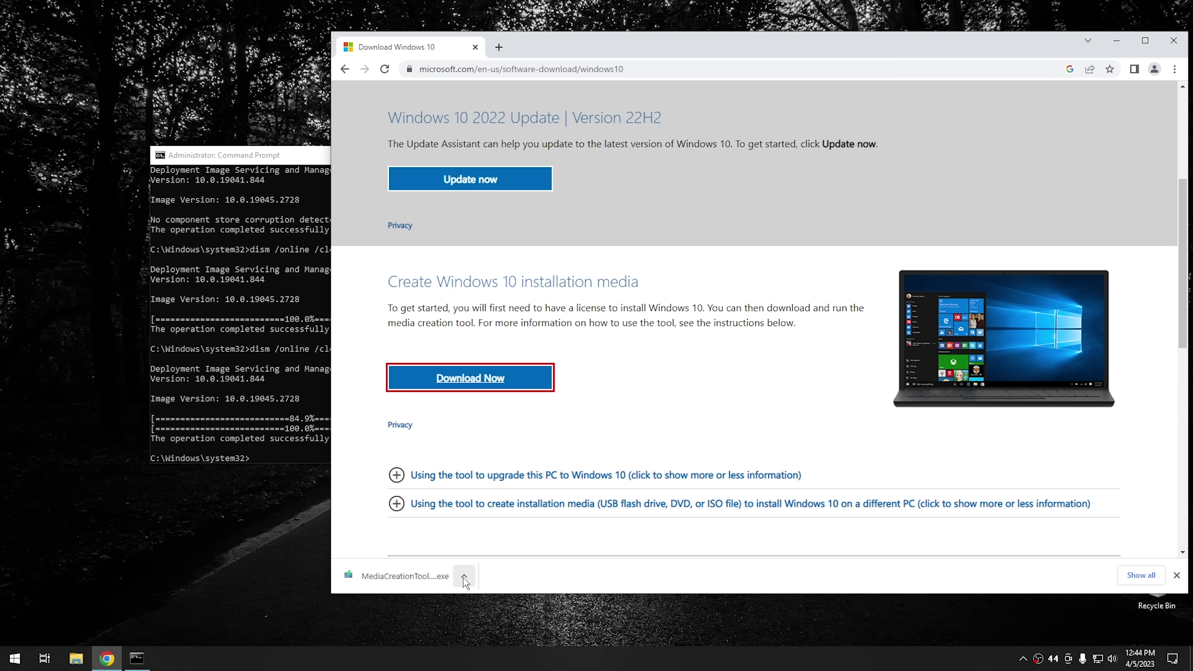
pyautogui.click(414, 578)
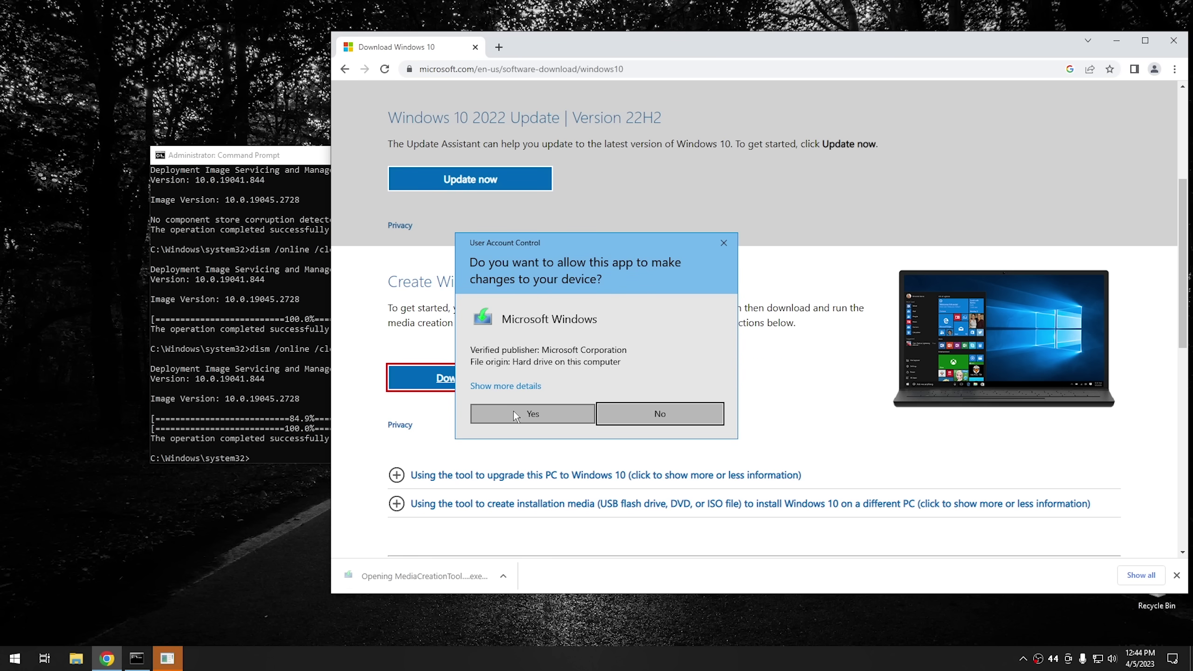
pyautogui.click(527, 418)
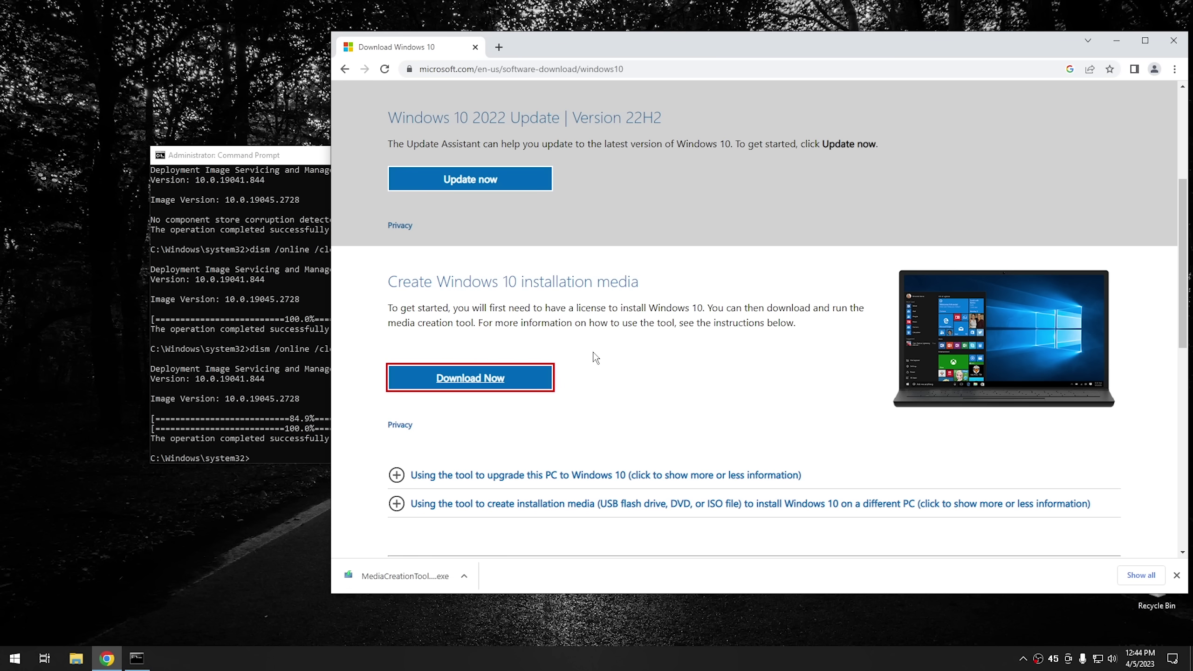
# - Close Chrome, accept the license, and choose to create installation media as an ISO file
pyautogui.click(1174, 42)
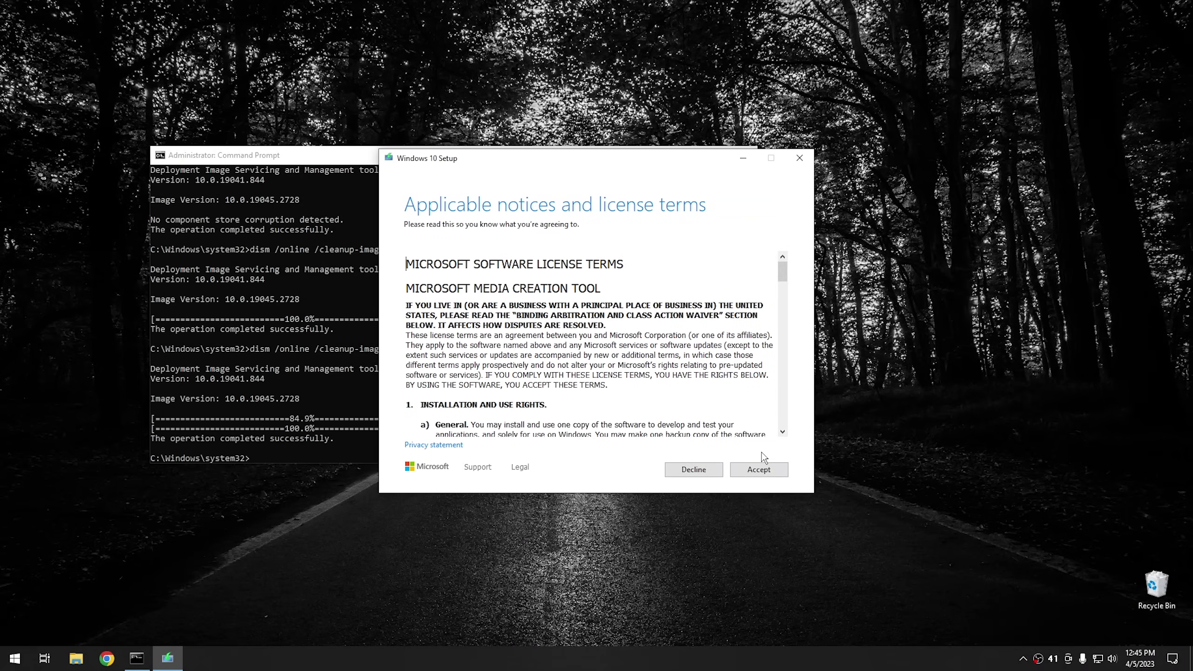
pyautogui.click(759, 470)
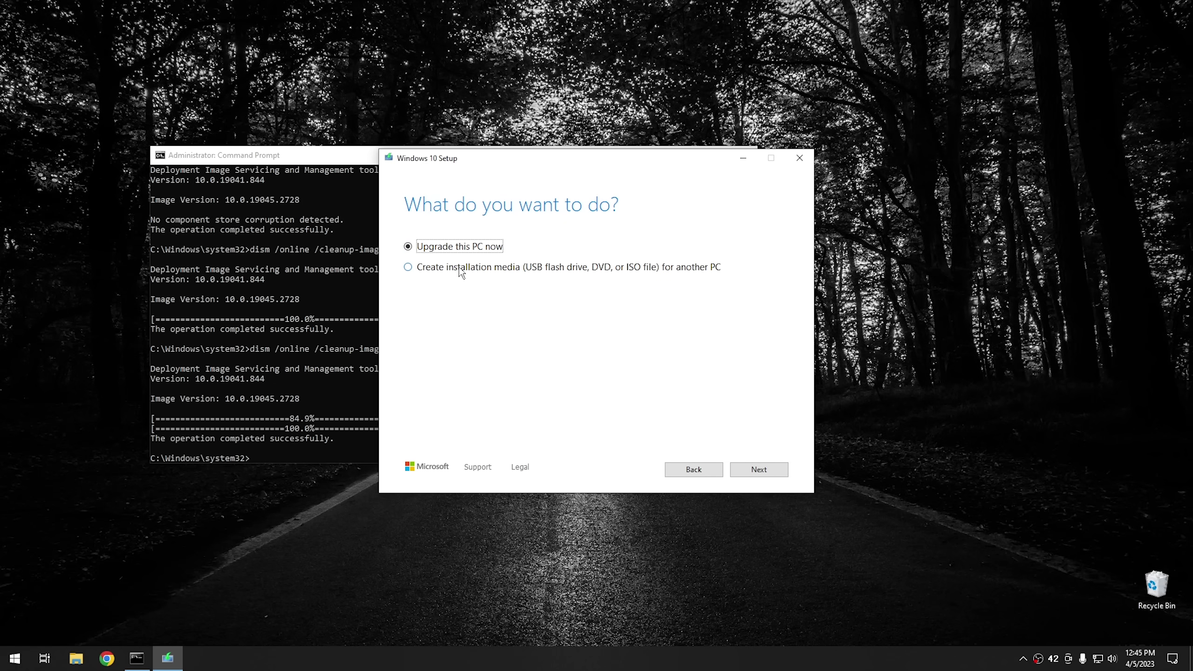
pyautogui.click(471, 271)
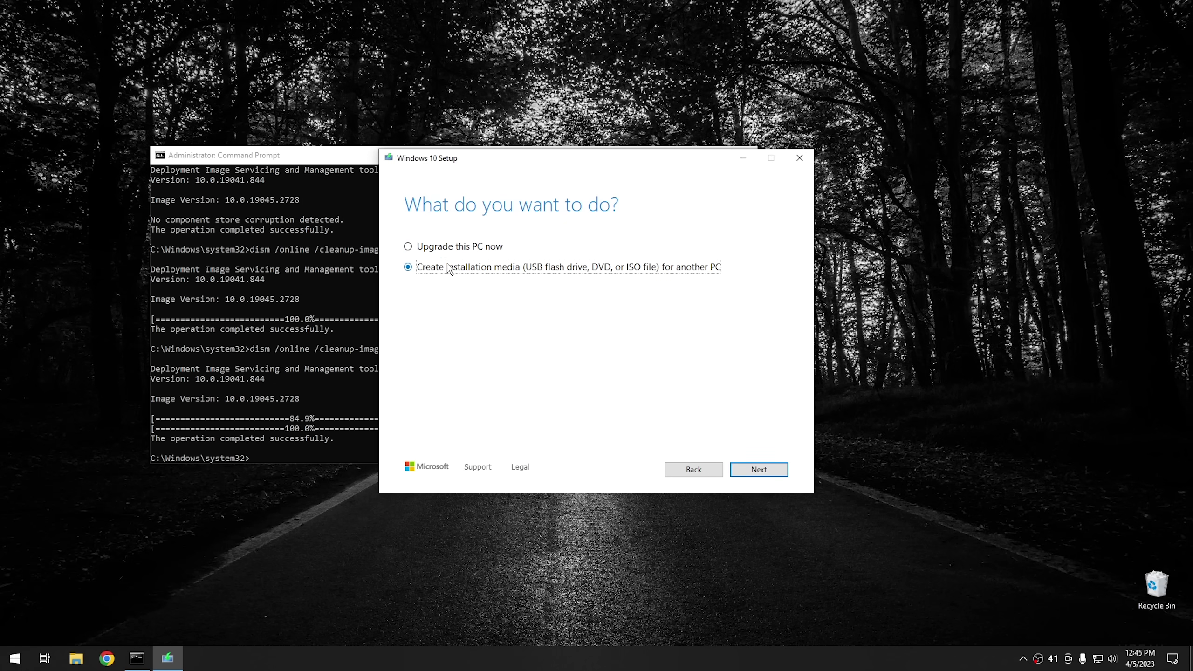
pyautogui.click(769, 469)
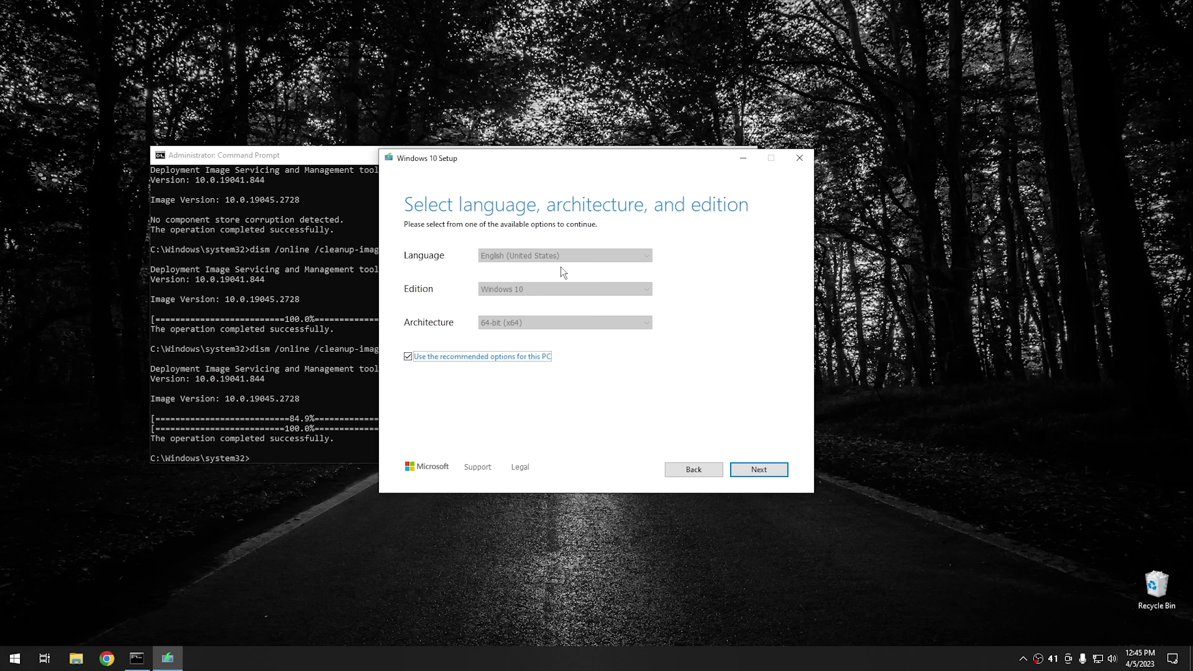
pyautogui.click(763, 471)
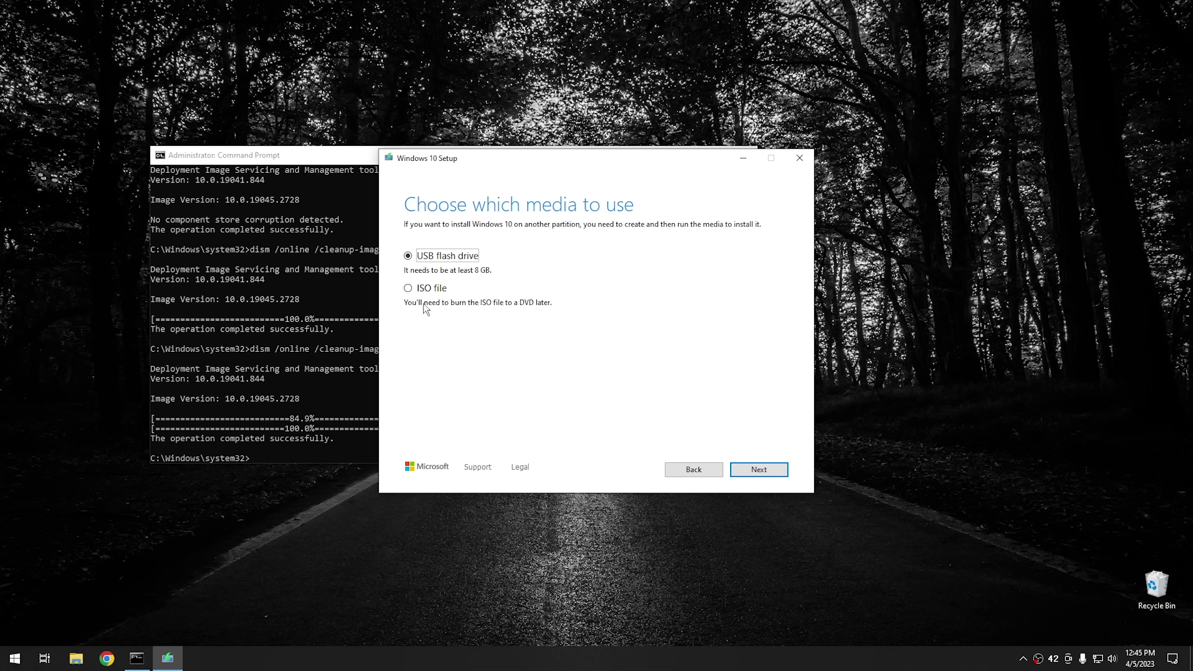
pyautogui.click(424, 289)
pyautogui.click(767, 470)
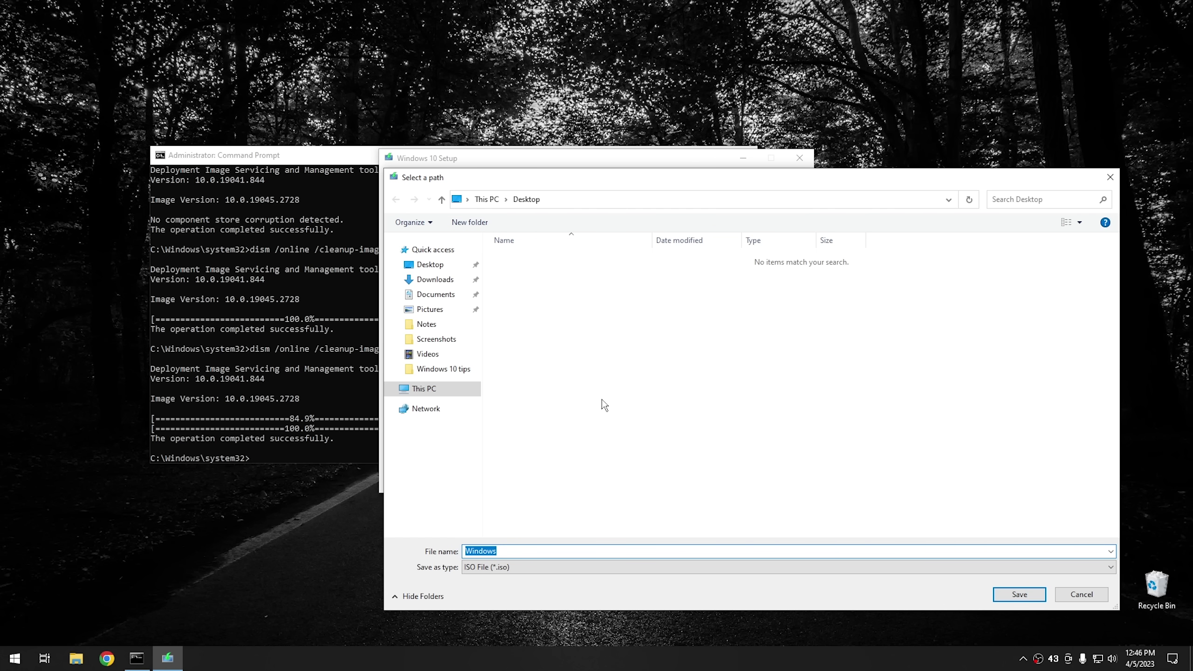
# - Check the Downloads folder, cancel saving a new ISO, and quit Windows 10 Setup
pyautogui.click(436, 282)
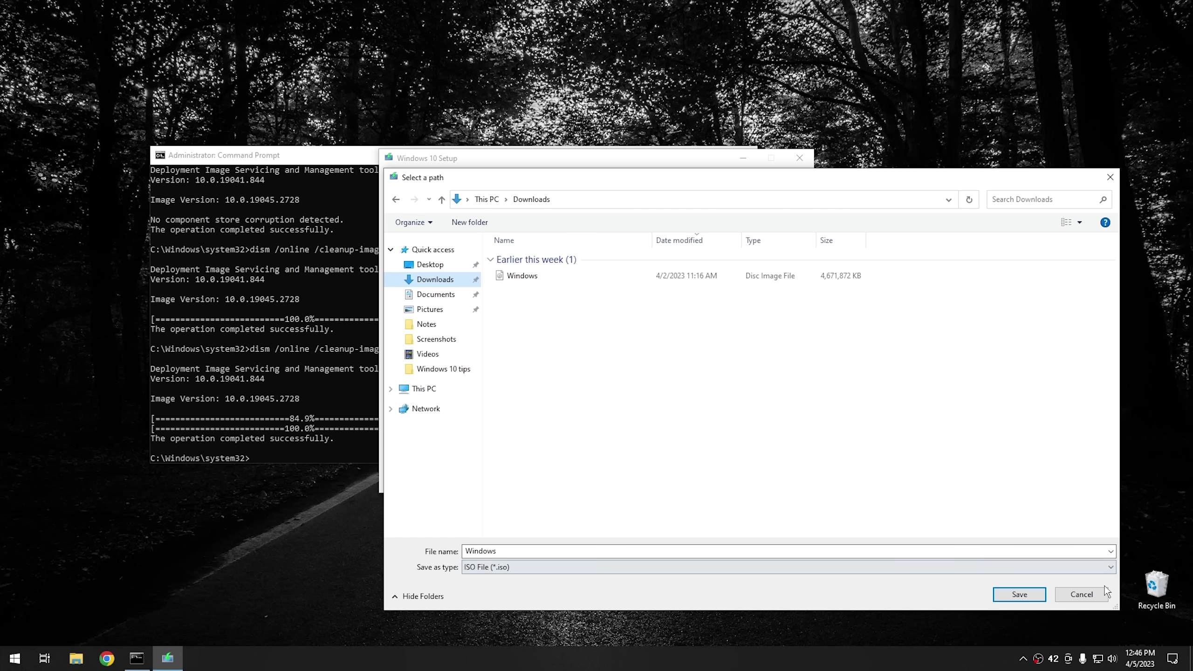
pyautogui.click(1081, 594)
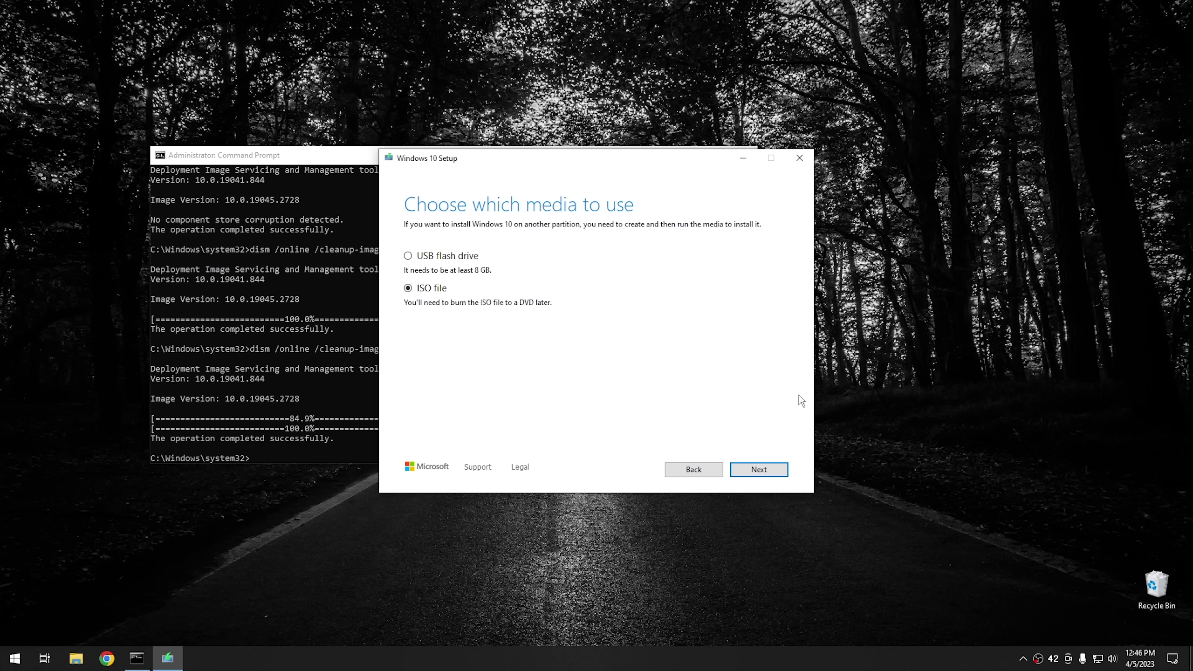
pyautogui.click(800, 159)
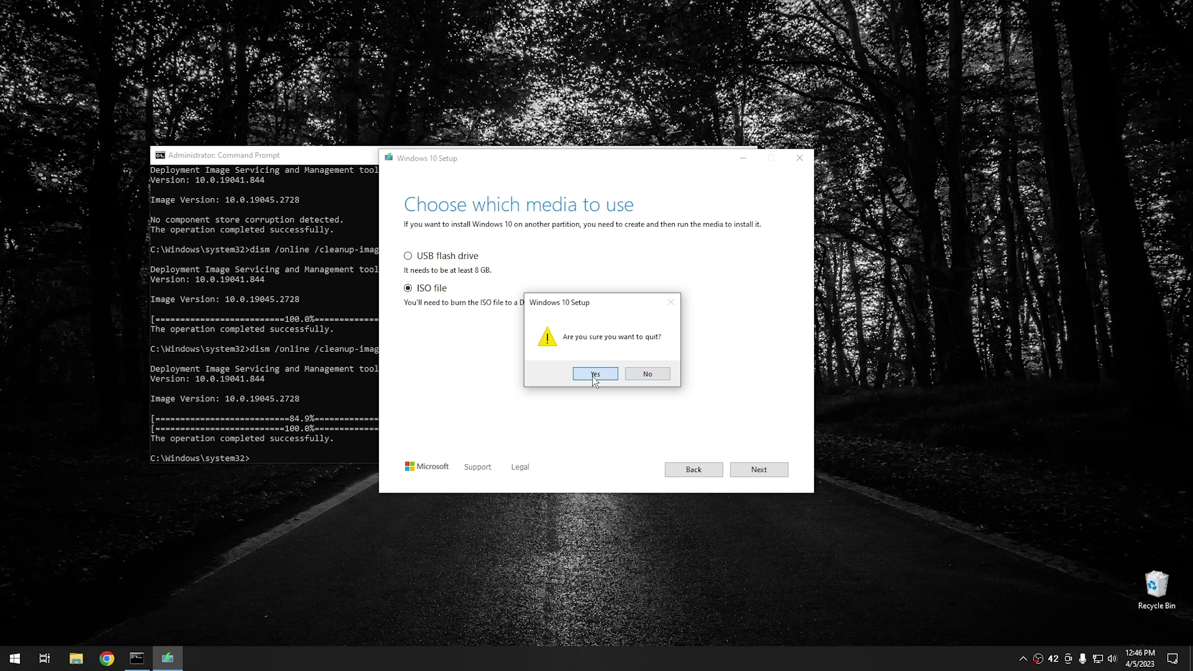
pyautogui.click(594, 376)
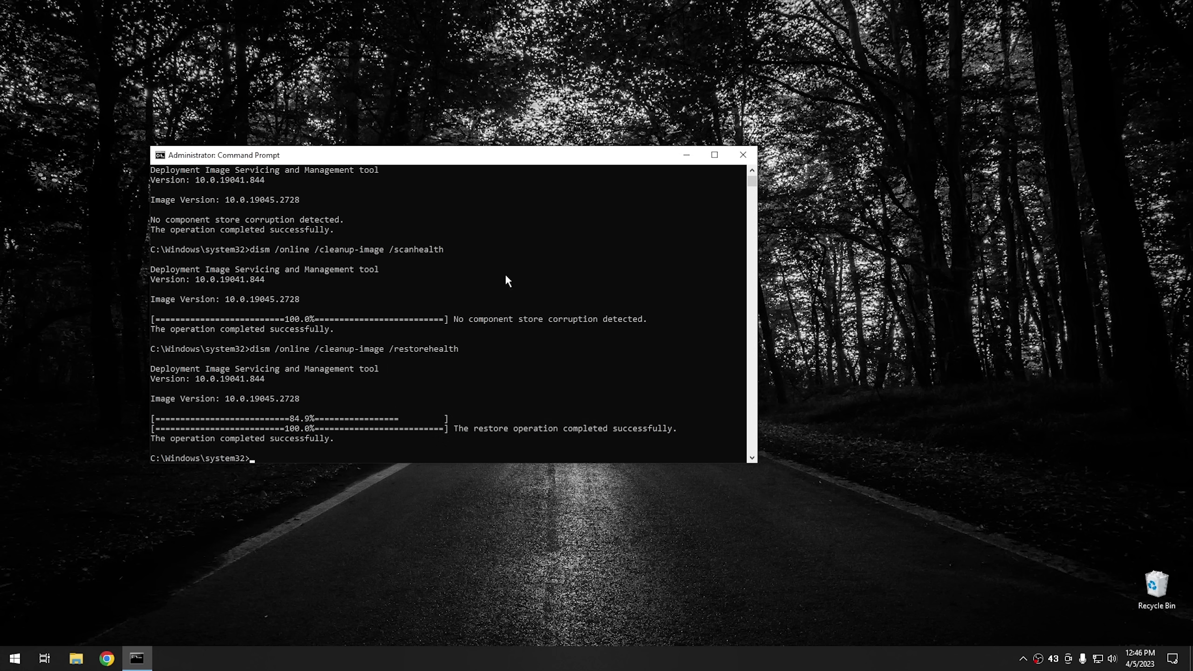
# - Mount the Windows ISO from the Downloads folder in File Explorer
pyautogui.click(75, 664)
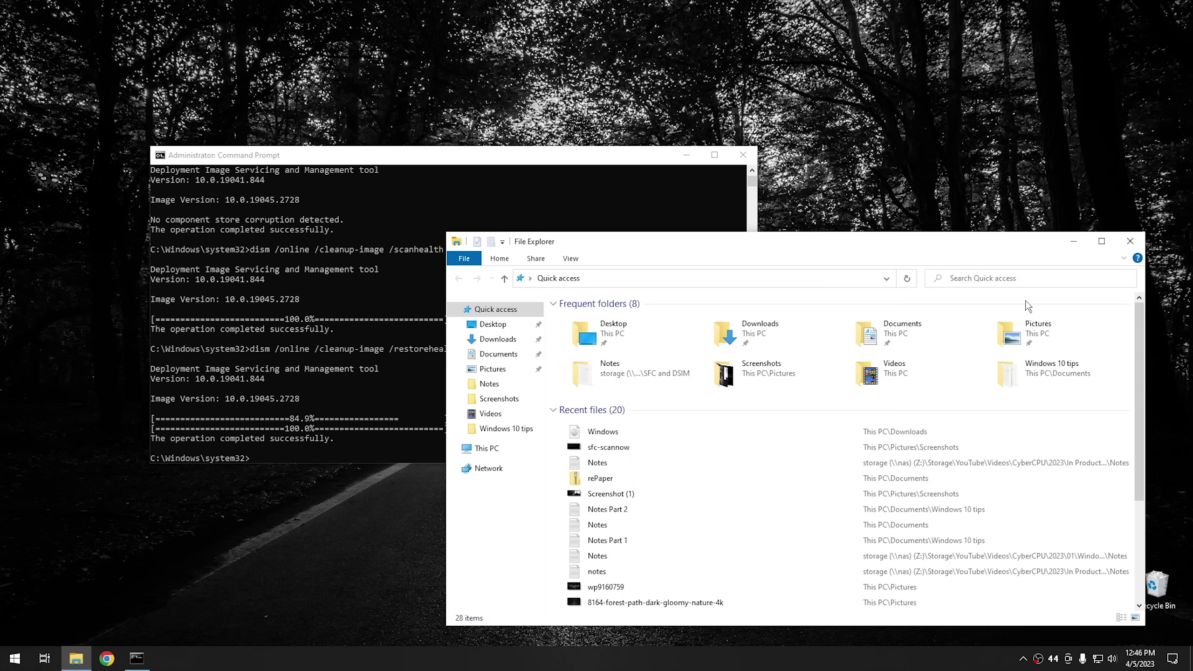
pyautogui.doubleClick(776, 341)
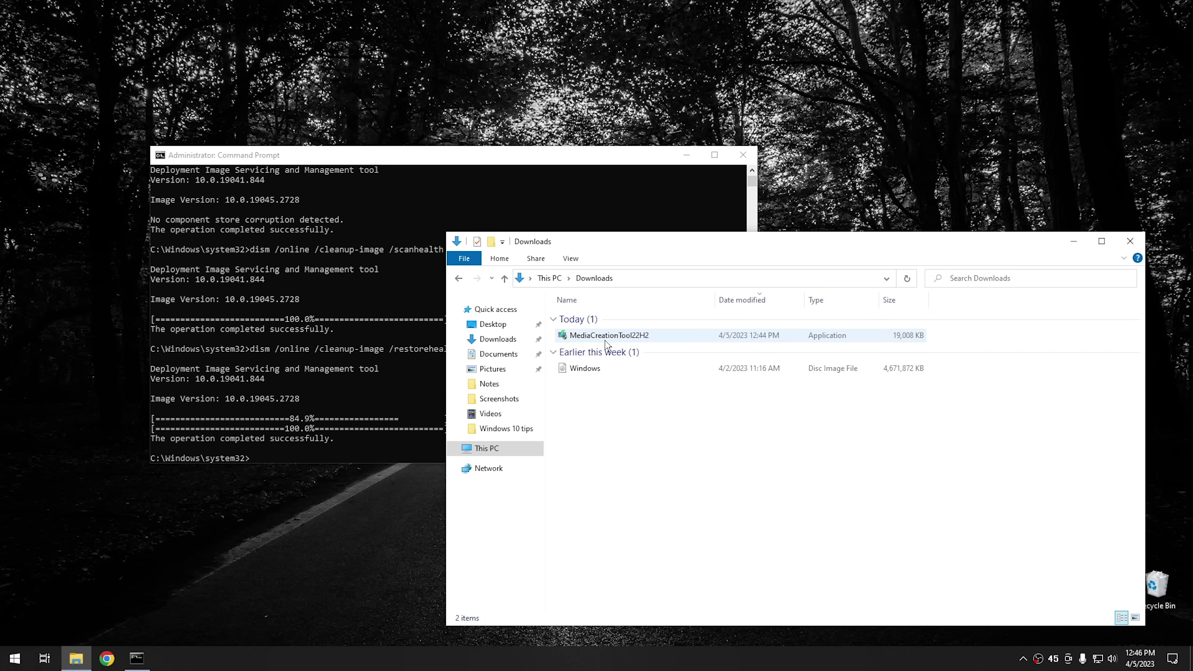
pyautogui.click(609, 368)
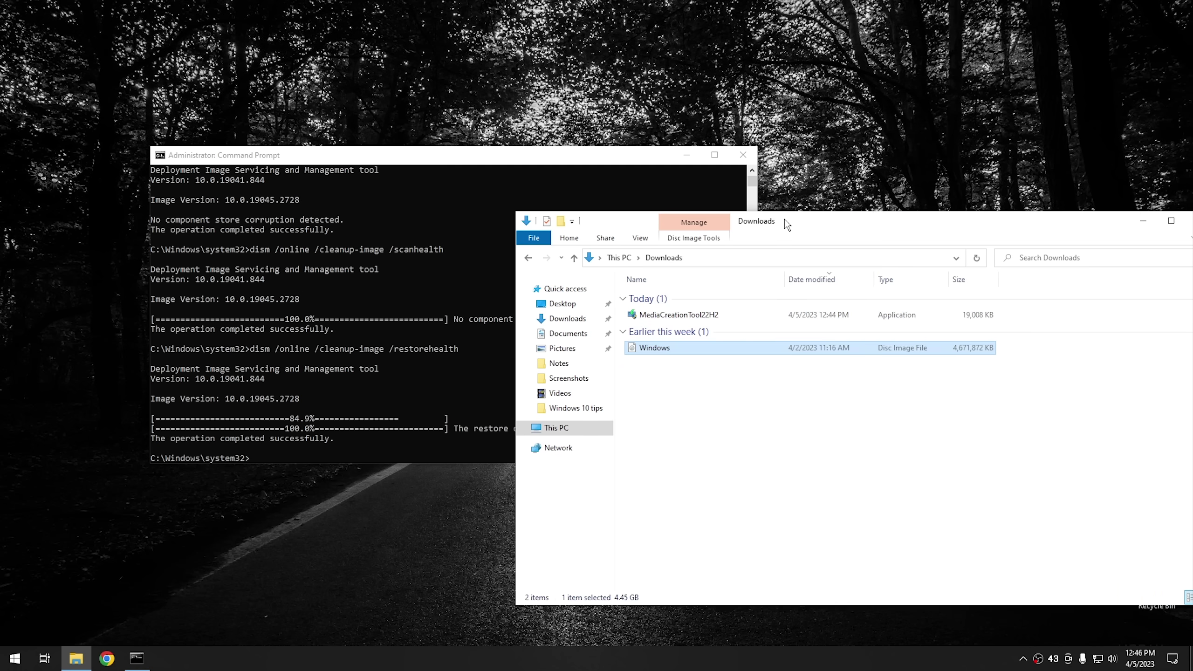
pyautogui.doubleClick(699, 332)
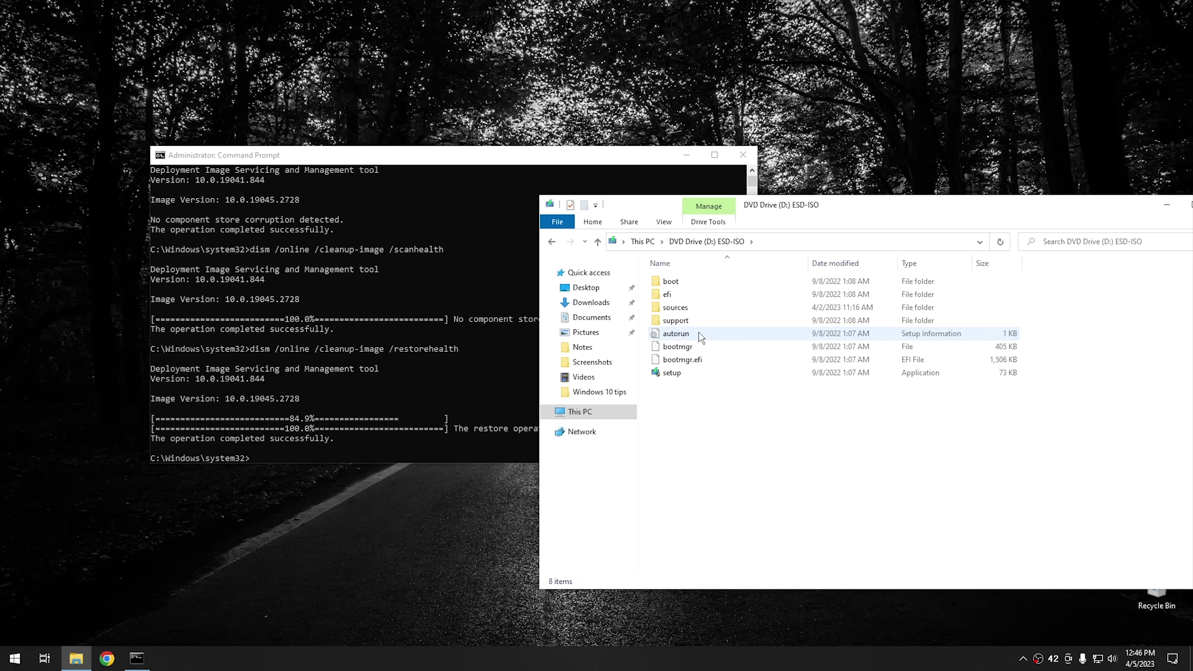
# - Open the sources folder on DVD Drive (D:) and select install.esd
pyautogui.click(581, 414)
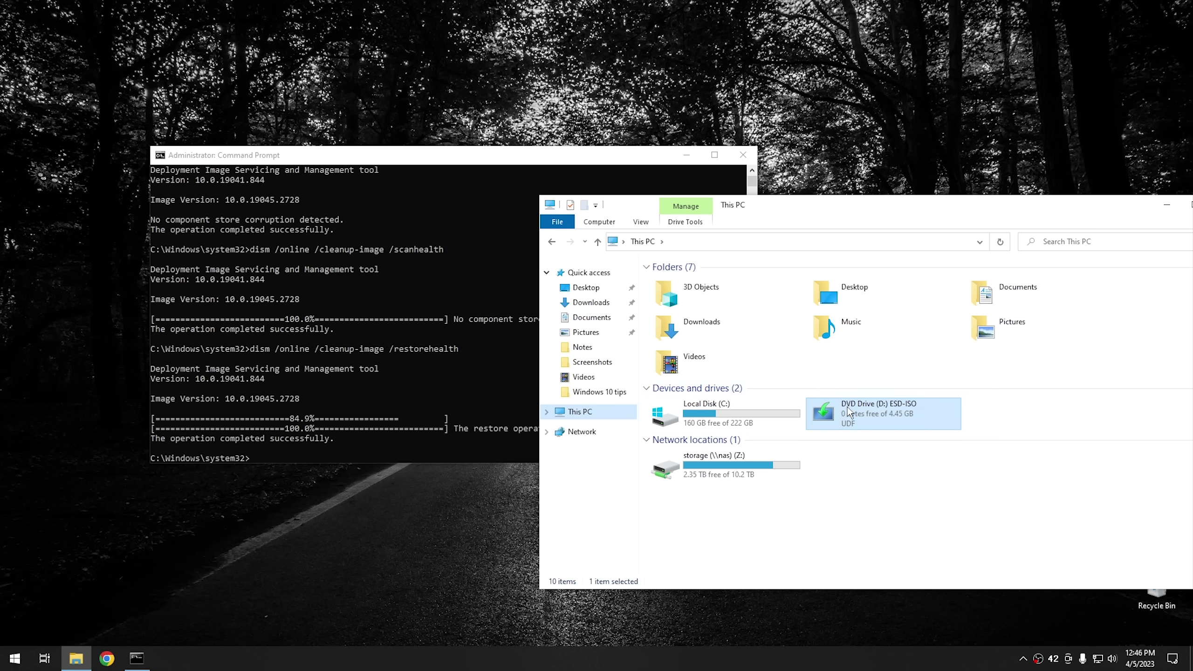
pyautogui.doubleClick(891, 411)
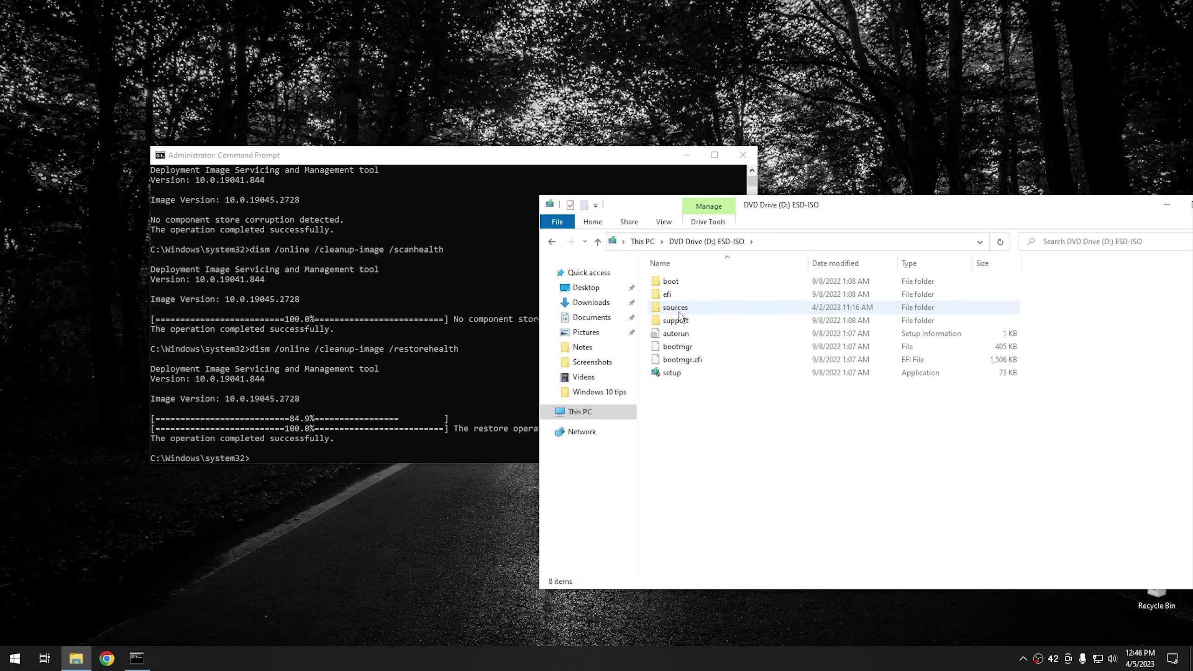
pyautogui.doubleClick(680, 311)
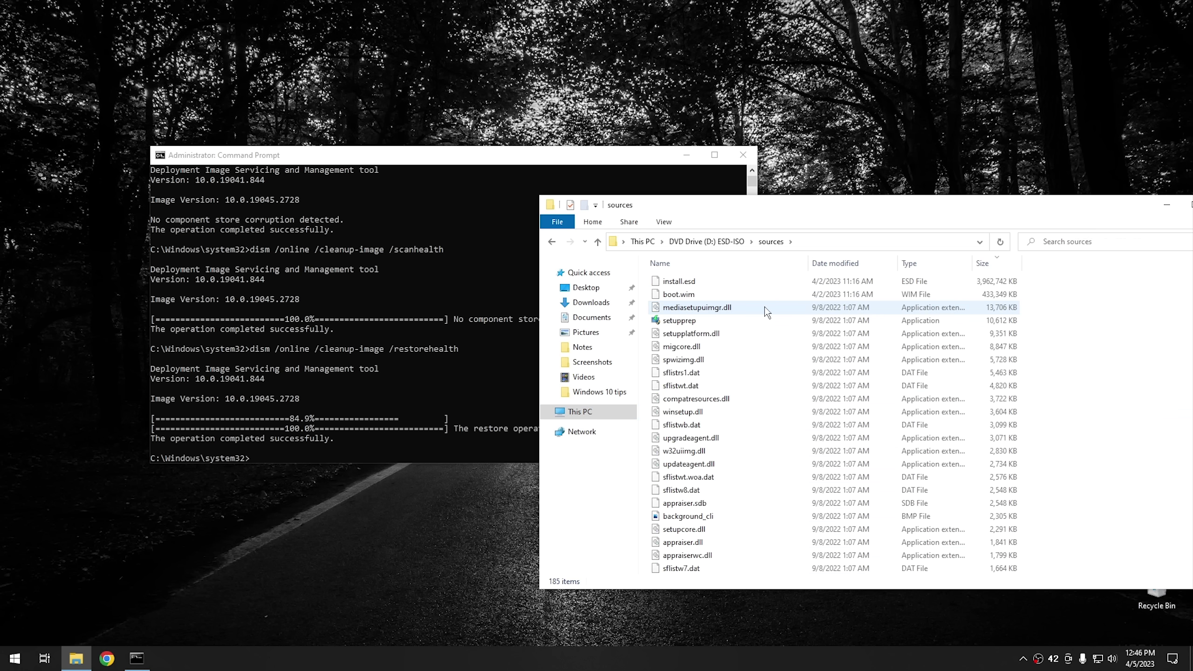
pyautogui.click(669, 285)
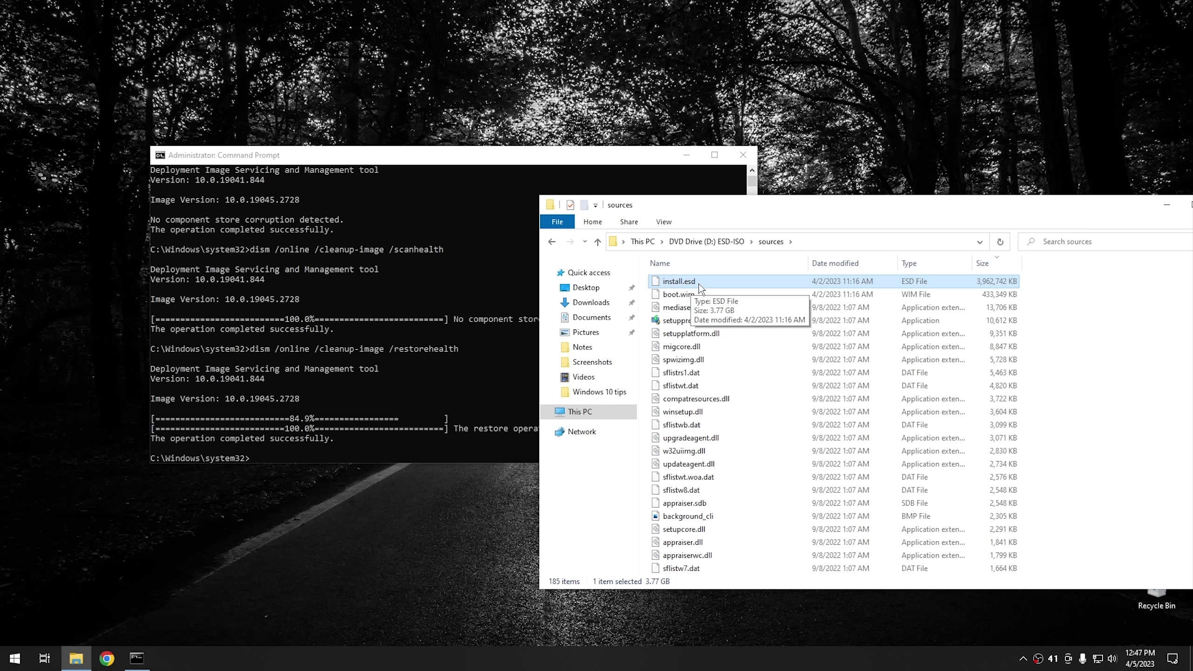
# - Run the recalled DISM restorehealth command with /source:d:\sources\install.esd, confirming the path in Explorer
pyautogui.click(488, 163)
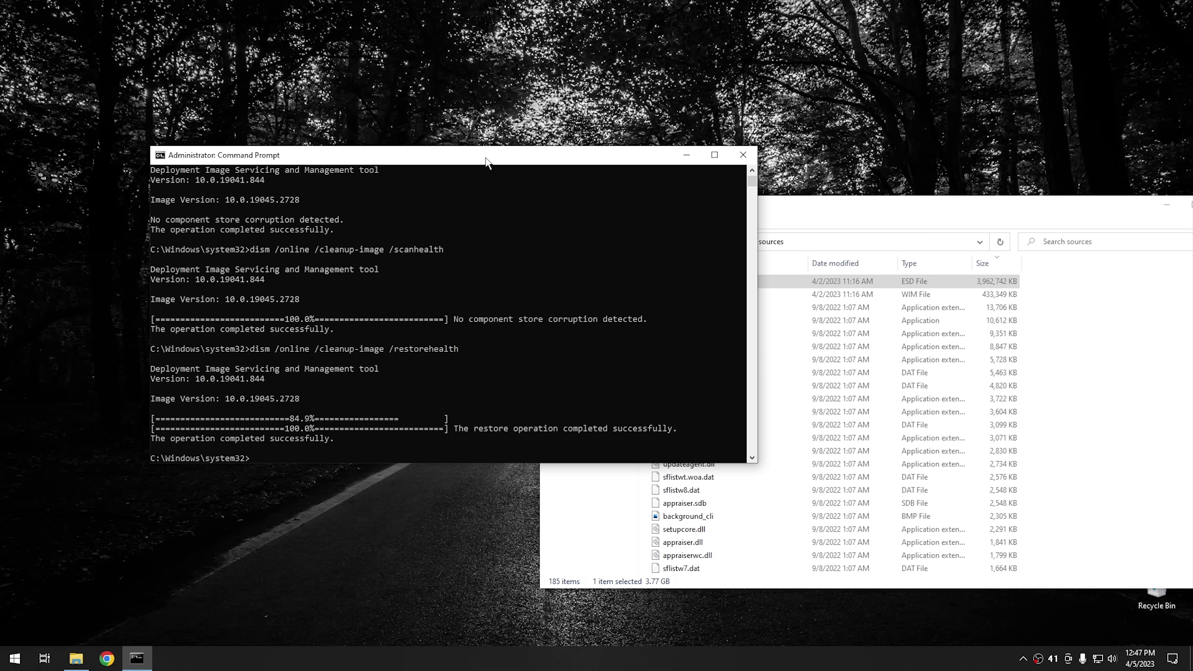
pyautogui.press('Up')
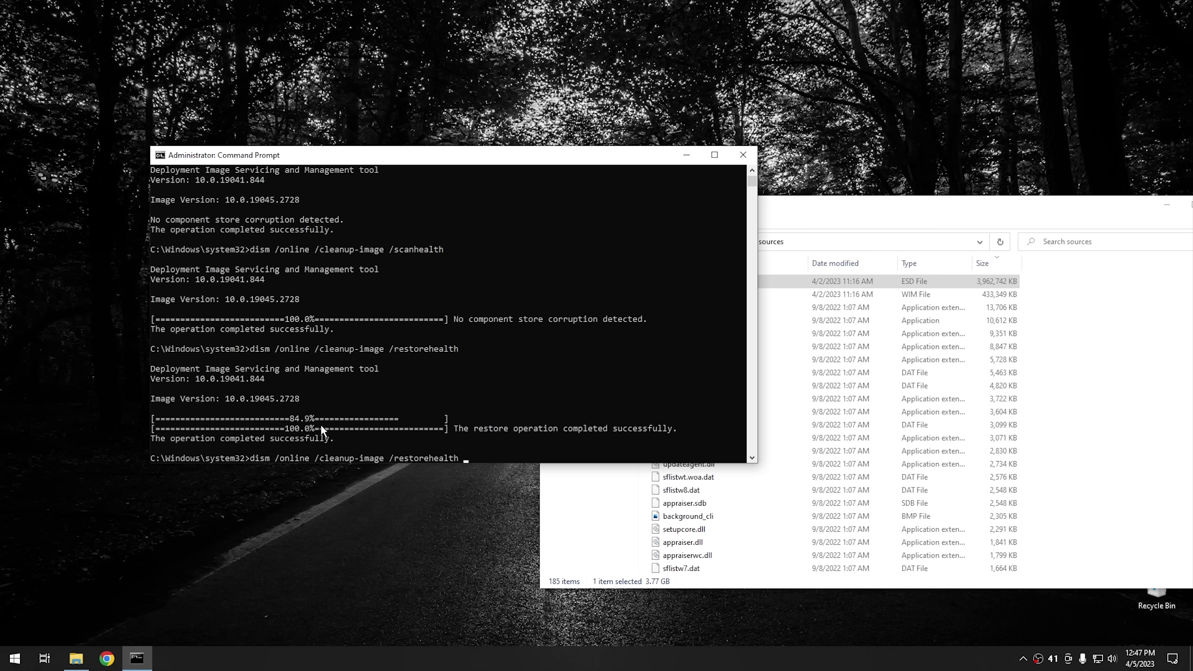
pyautogui.write('/')
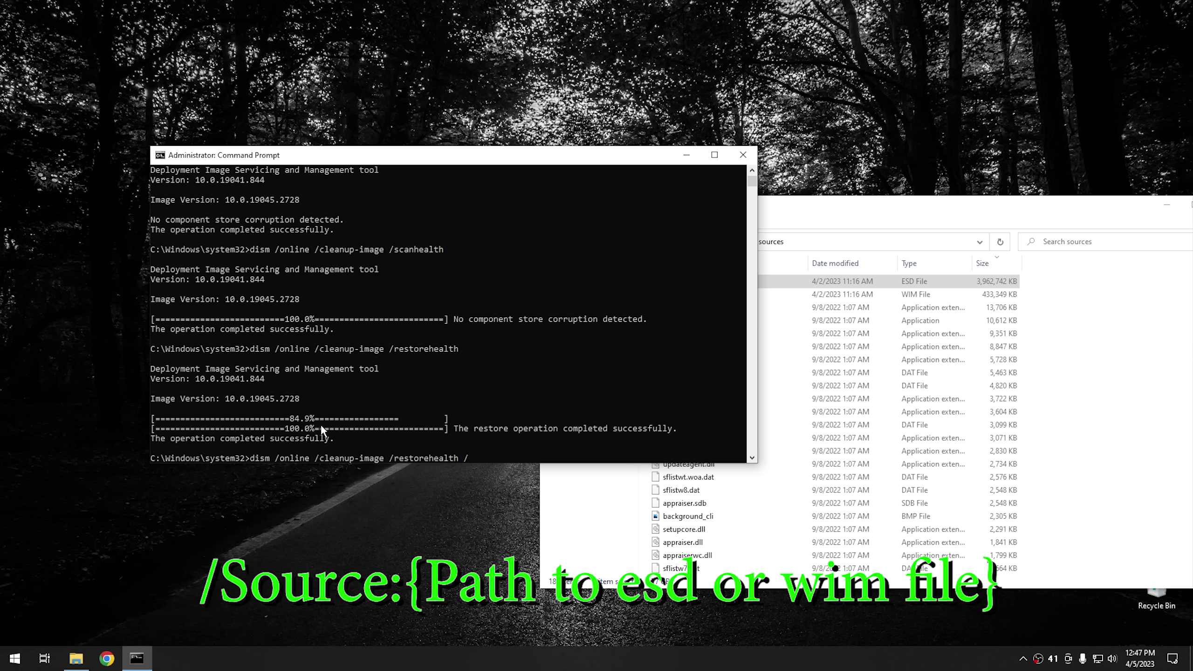
pyautogui.write('source:')
pyautogui.click(809, 205)
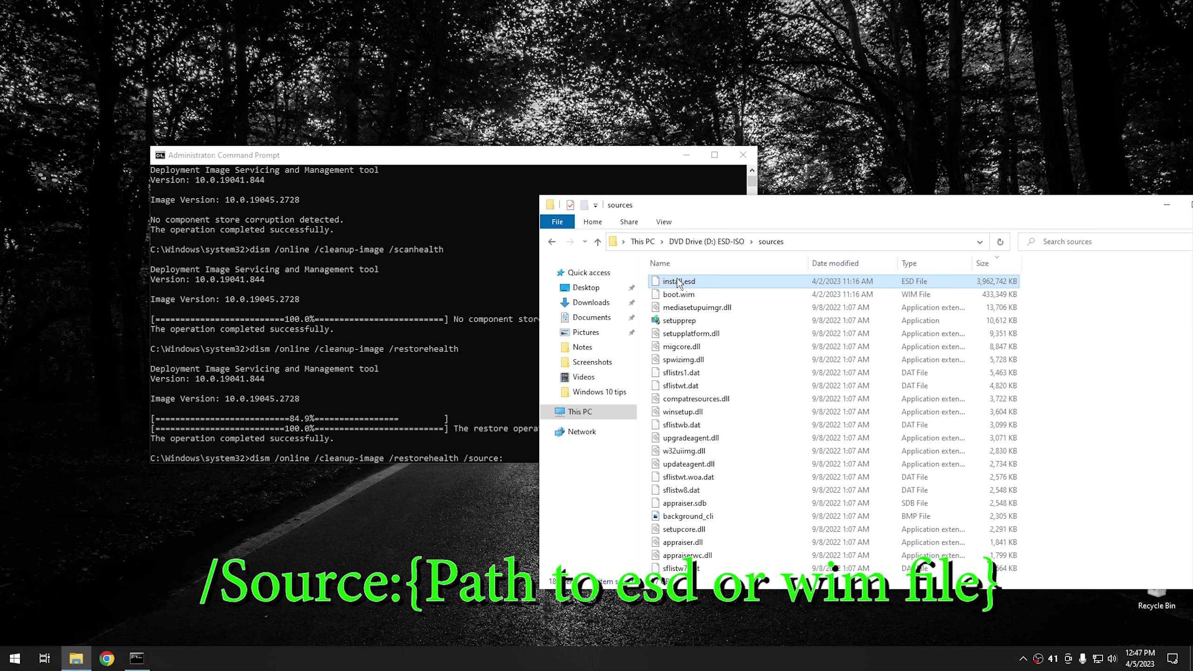
pyautogui.click(745, 241)
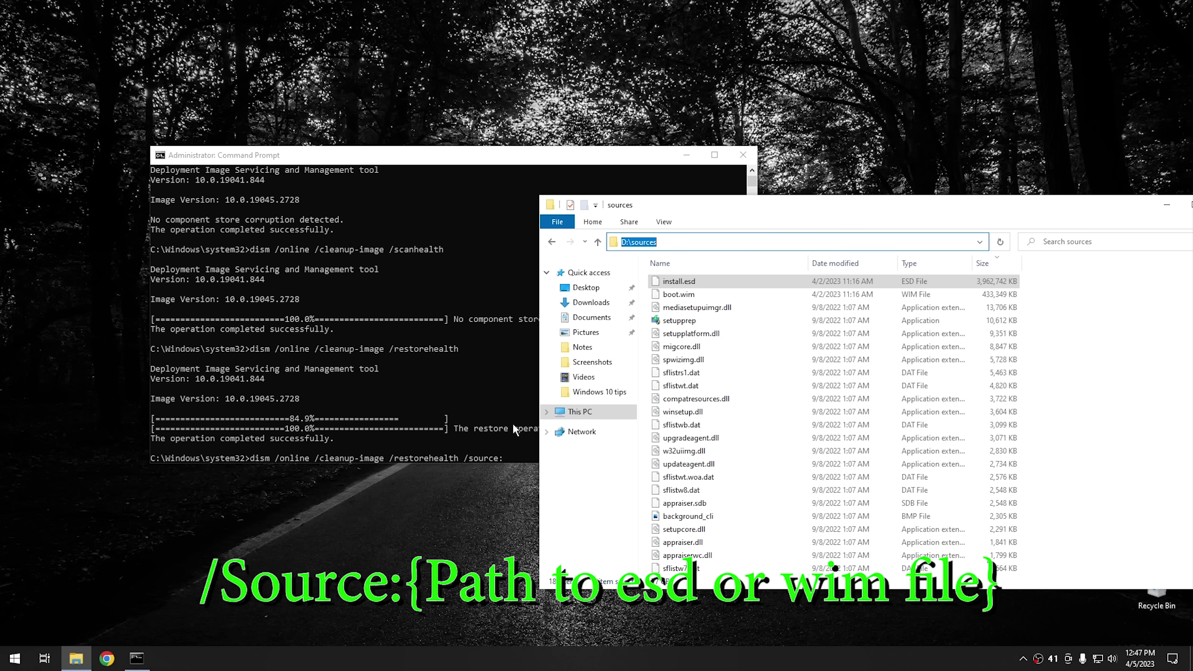
pyautogui.click(521, 458)
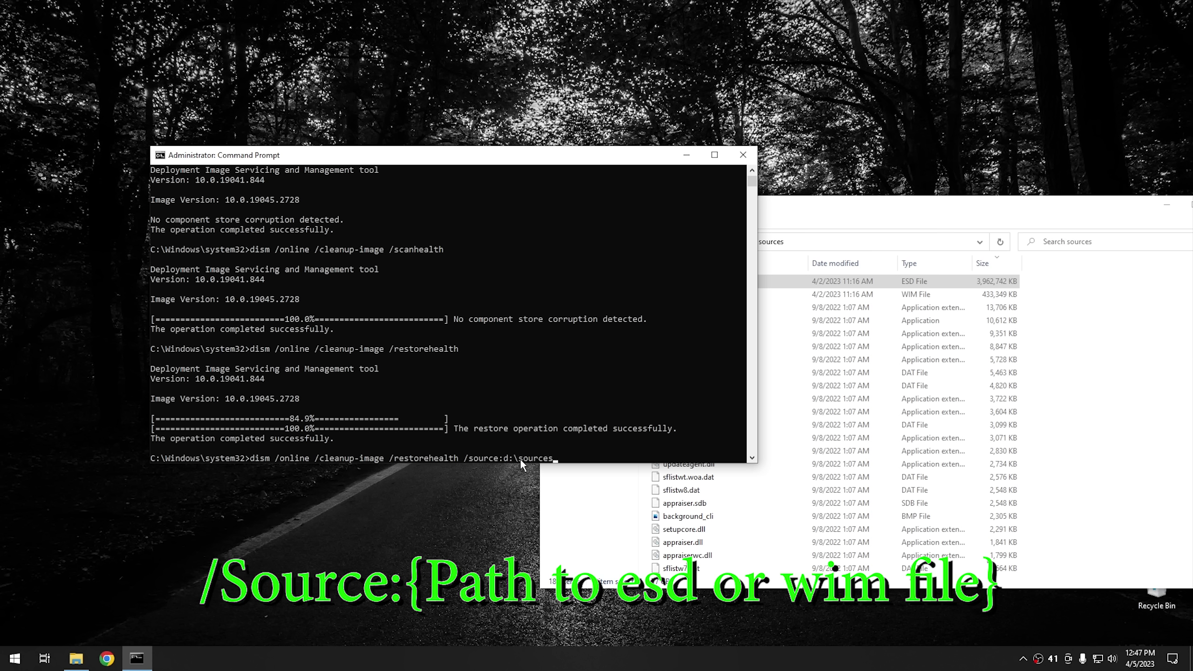
pyautogui.write('install.esd')
pyautogui.press('Return')
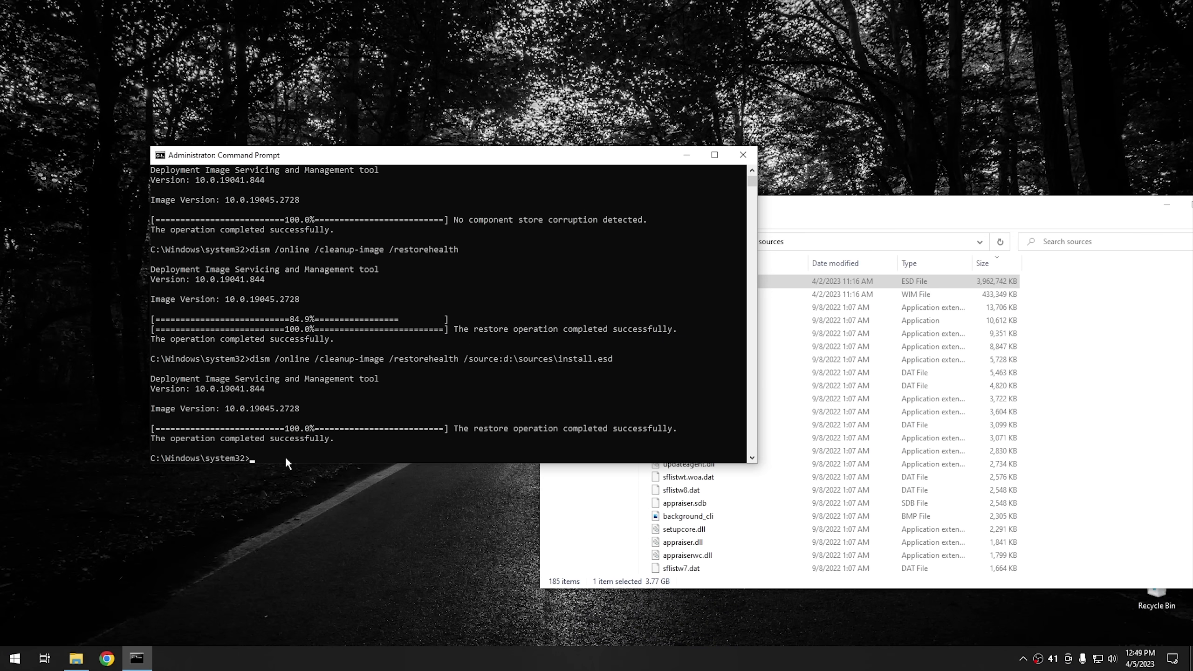
# - Check the install.esd folder in Explorer, then return to the console as DISM reaches 100%
pyautogui.click(834, 210)
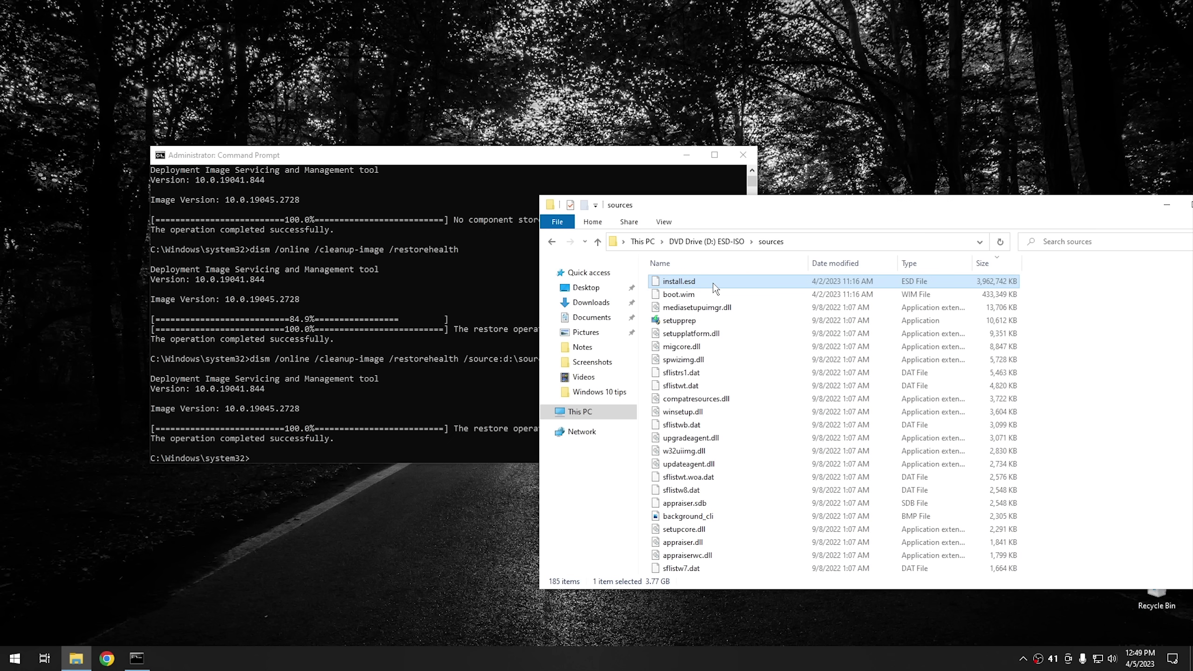
pyautogui.click(278, 457)
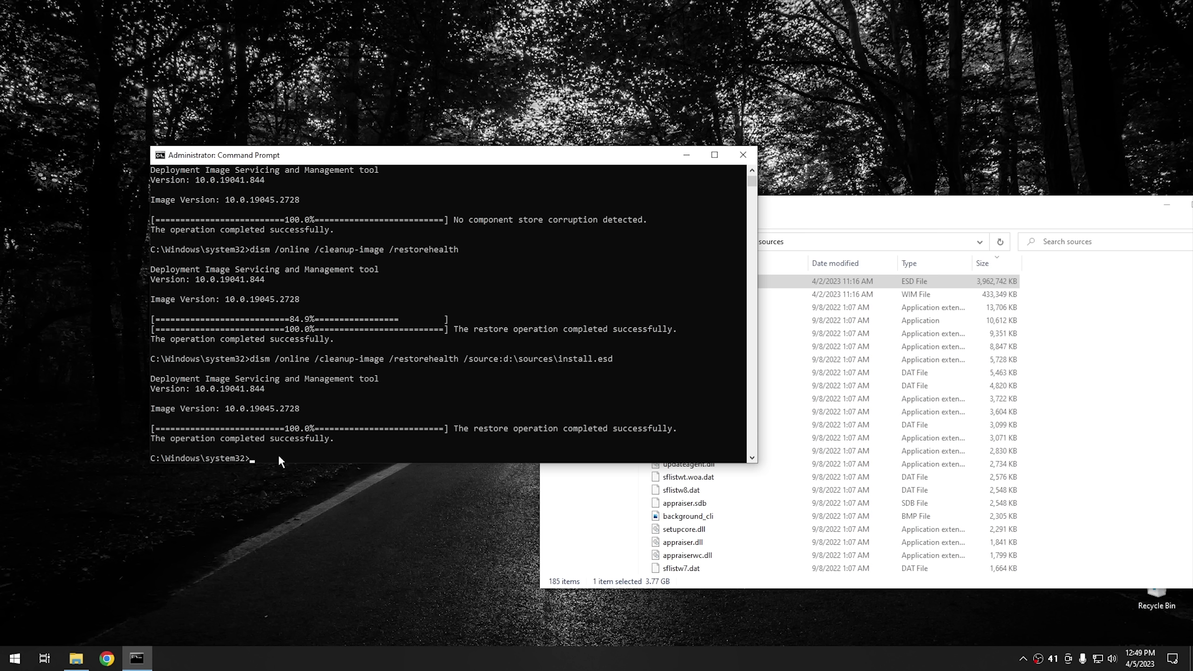
# - Rerun the sourced restore with /limitedaccess appended, which fails with Error 87
pyautogui.press('Up')
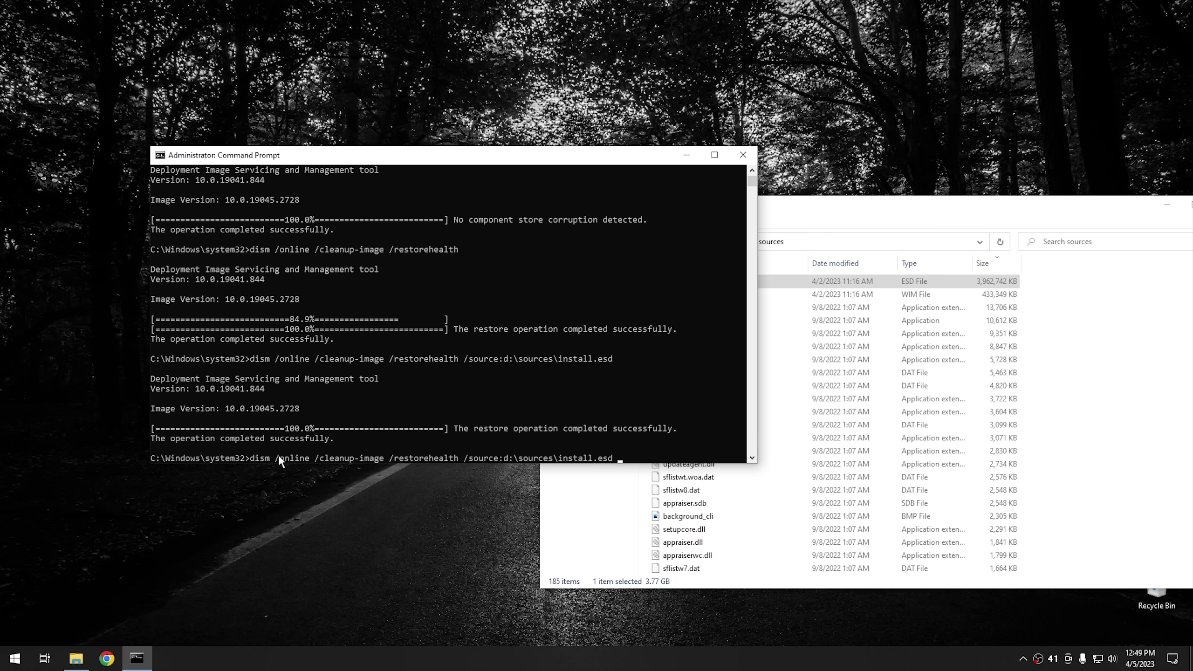
pyautogui.write('/')
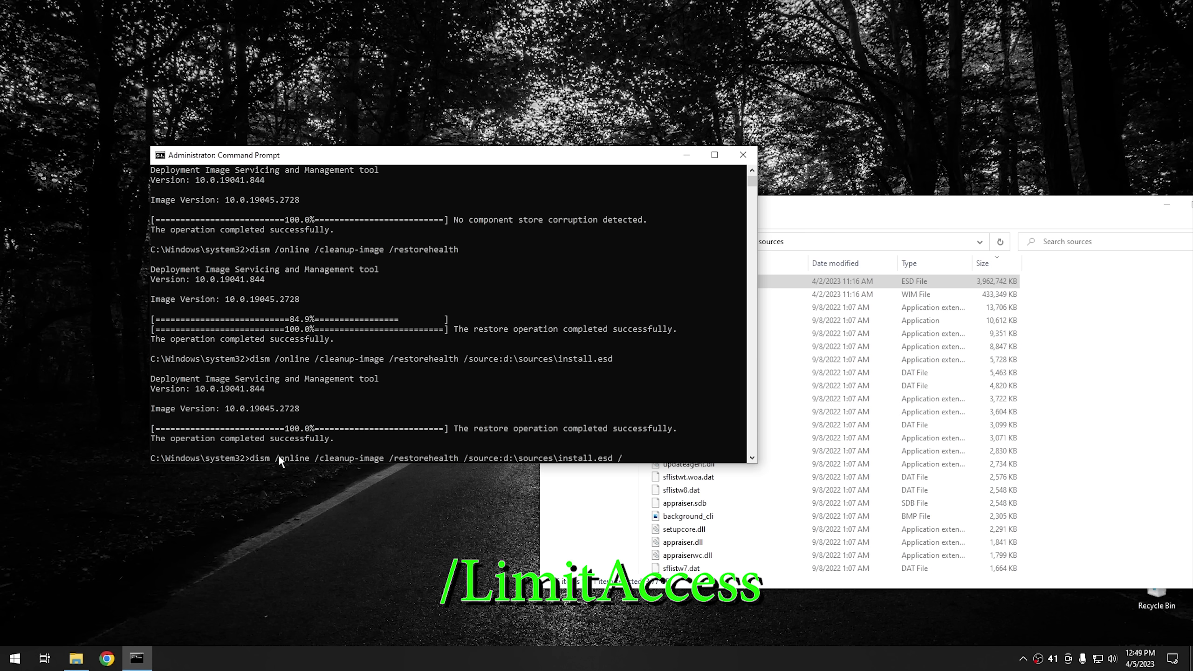
pyautogui.write('limitedaccess')
pyautogui.press('Return')
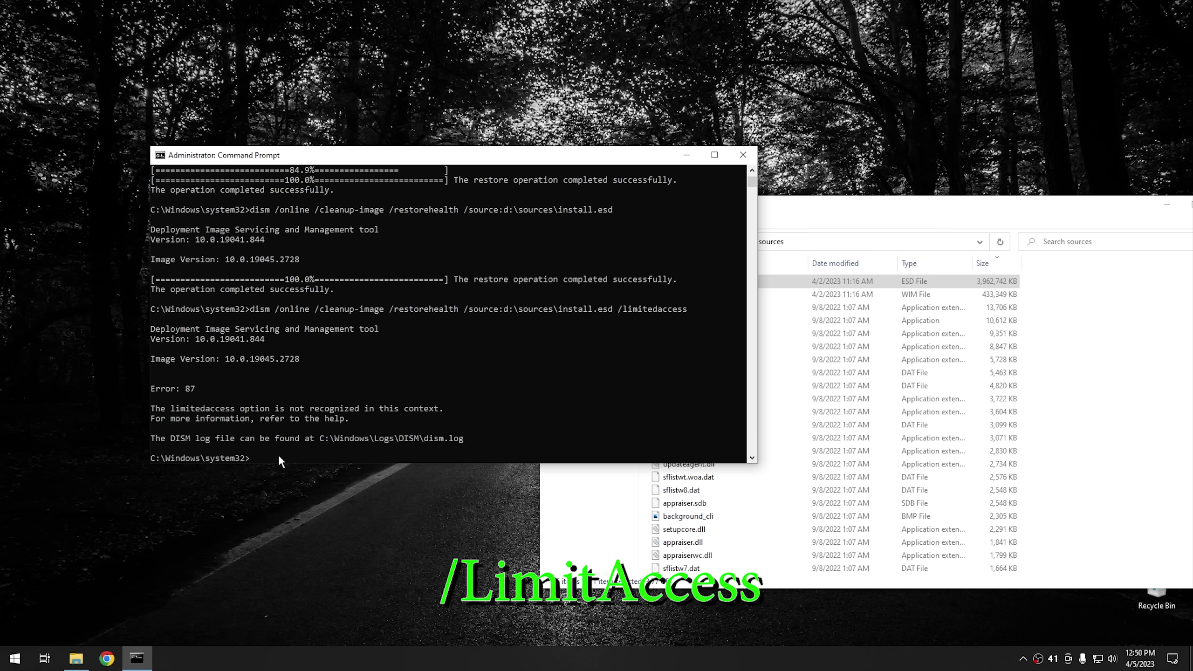
# - Edit the recalled command, correcting /limitedaccess to /limitaccess
pyautogui.press('Up')
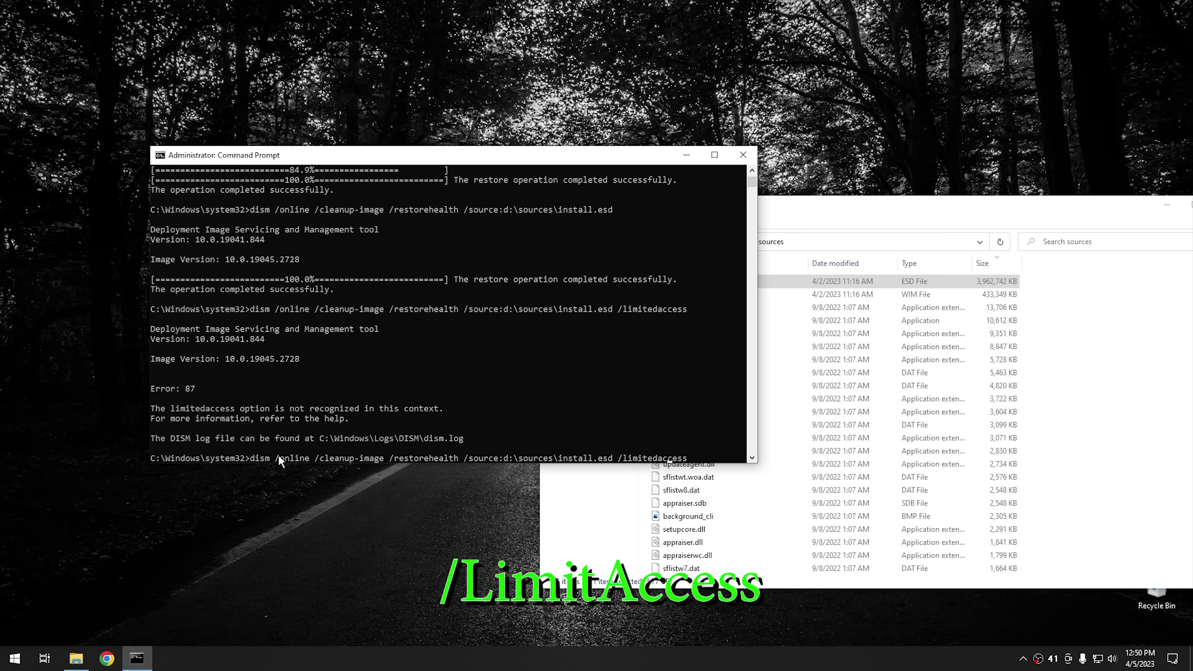
pyautogui.press('Left')
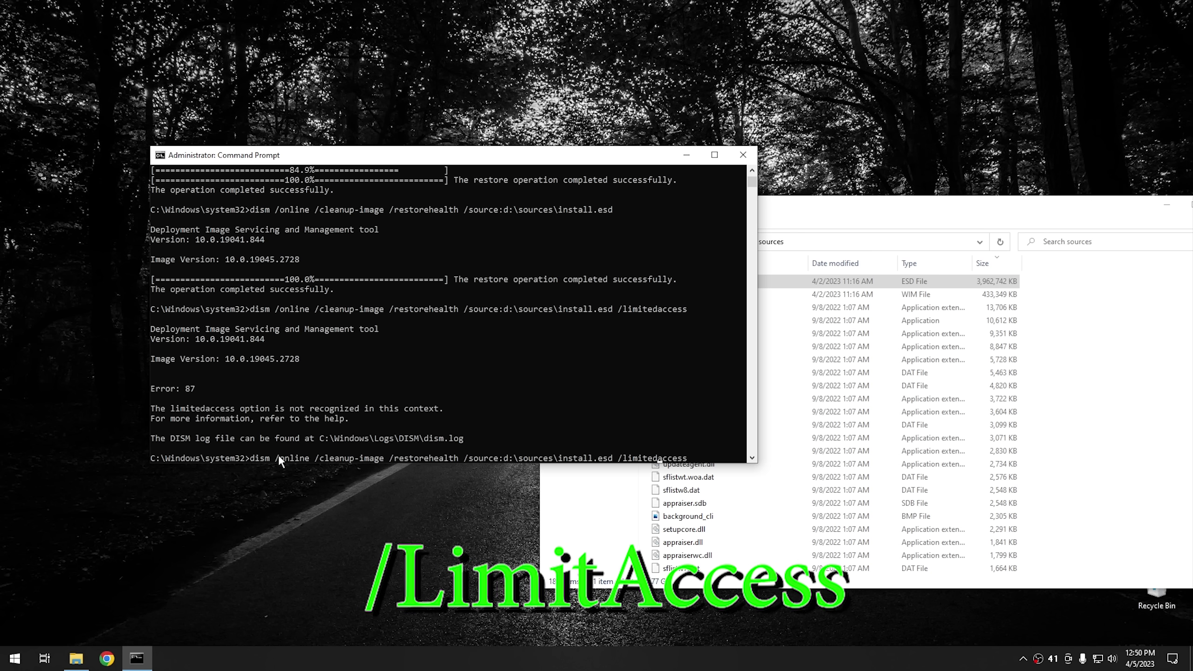
pyautogui.press('BackSpace')
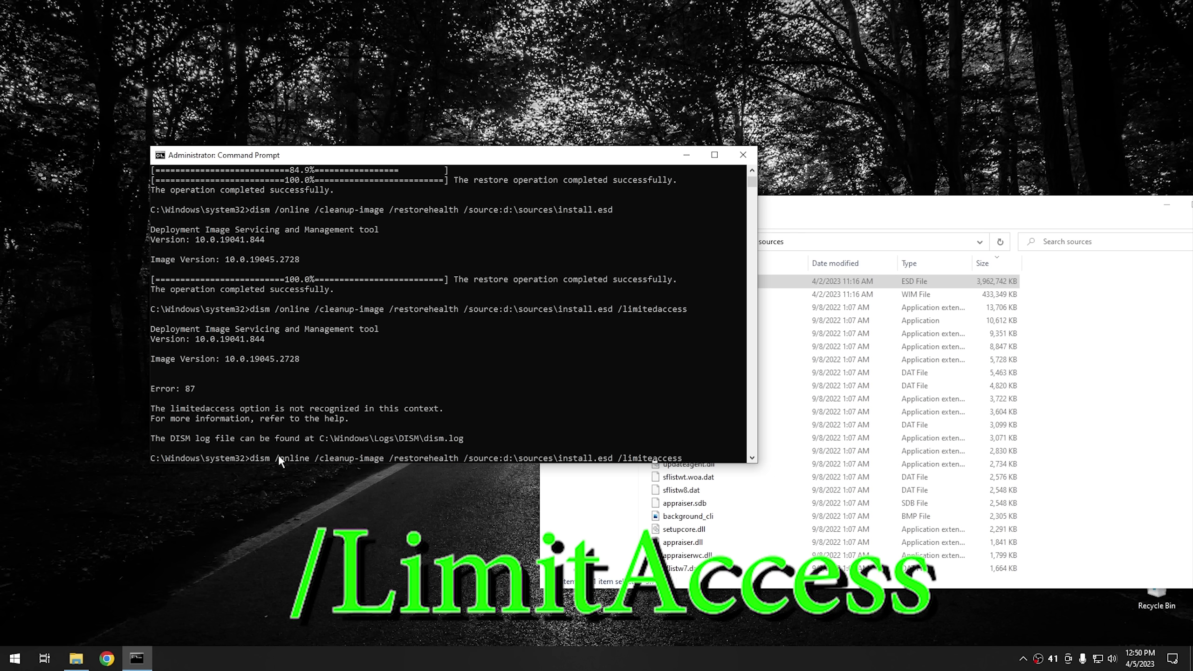
pyautogui.press('BackSpace')
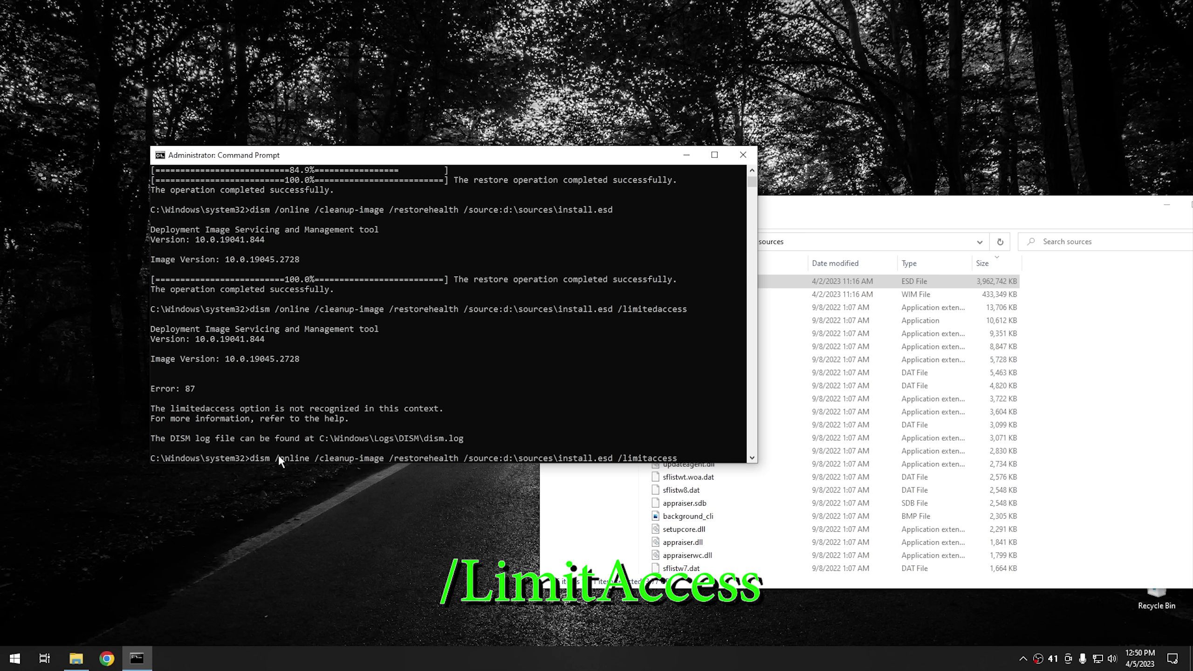
pyautogui.press('Right')
pyautogui.press('Right')
pyautogui.press('Right')
pyautogui.press('Right')
pyautogui.press('Right')
pyautogui.press('Right')
# - Start the corrected /limitaccess restore and glance at install.esd while it progresses
pyautogui.press('Return')
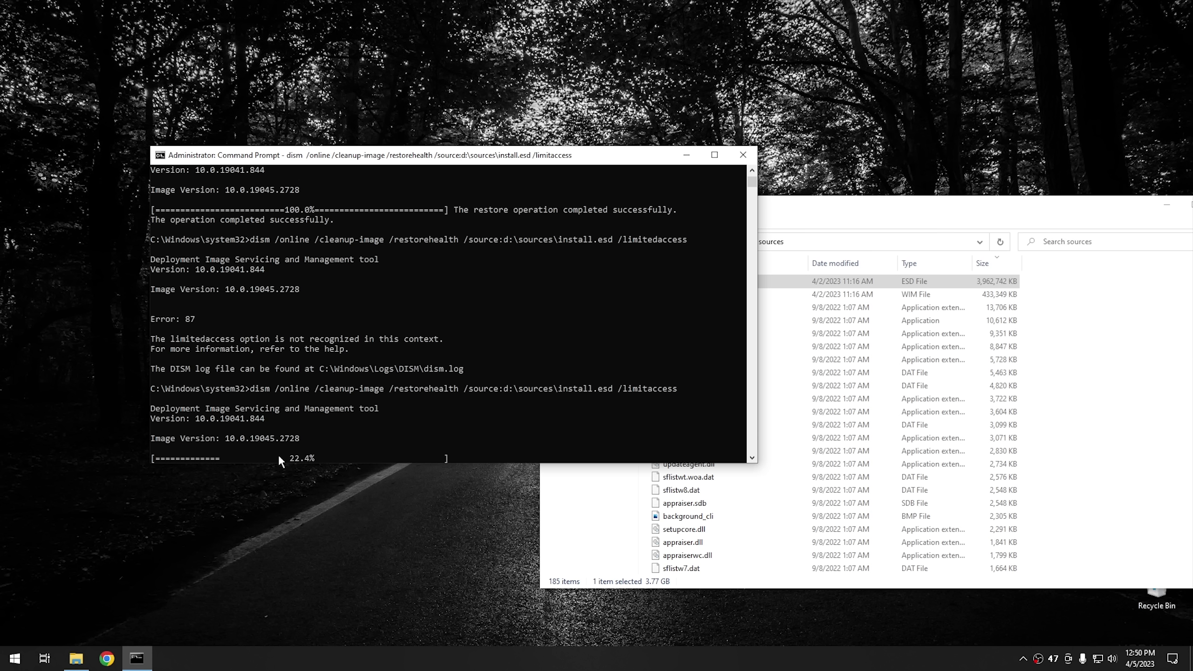
pyautogui.click(789, 281)
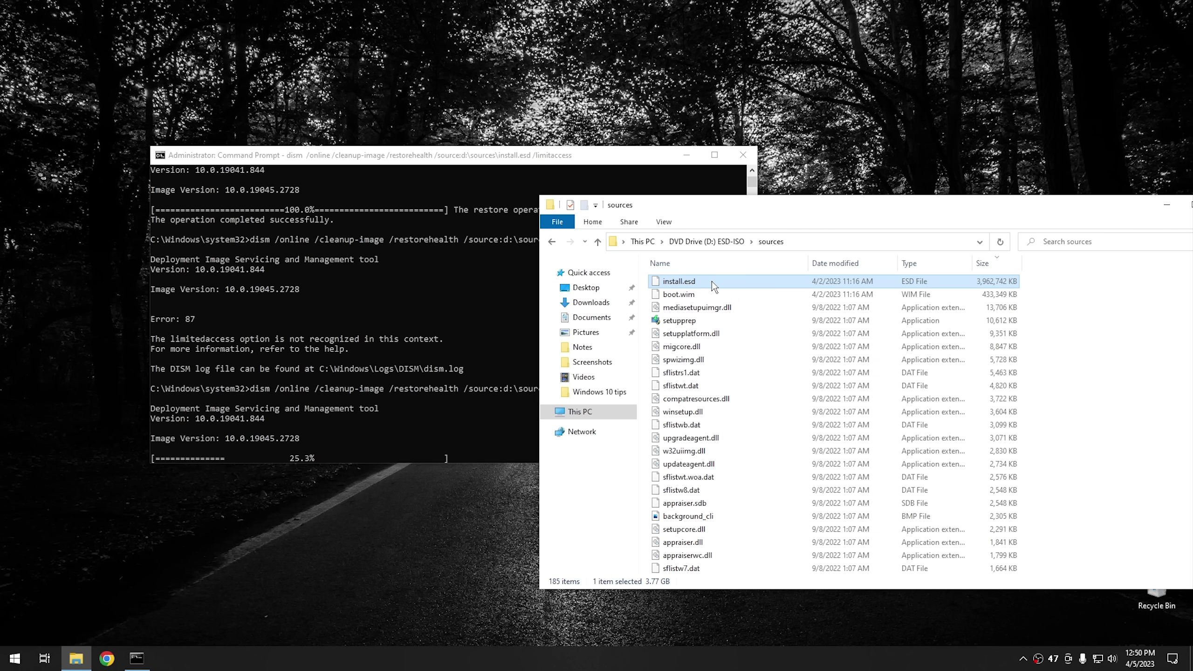
pyautogui.click(445, 158)
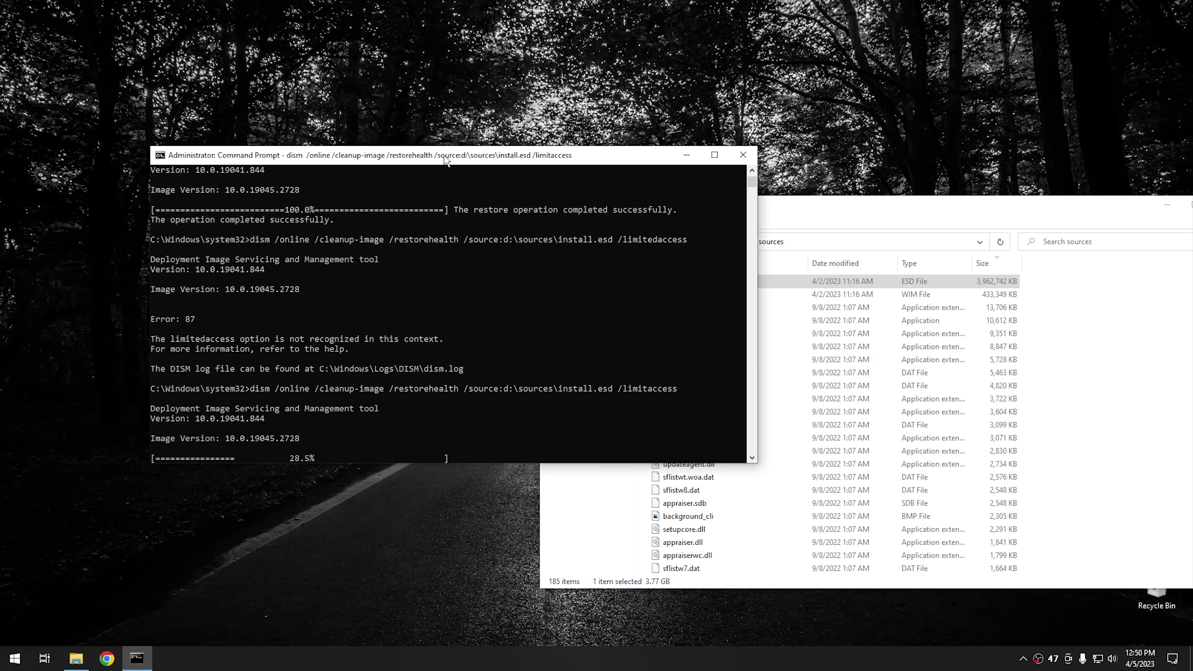